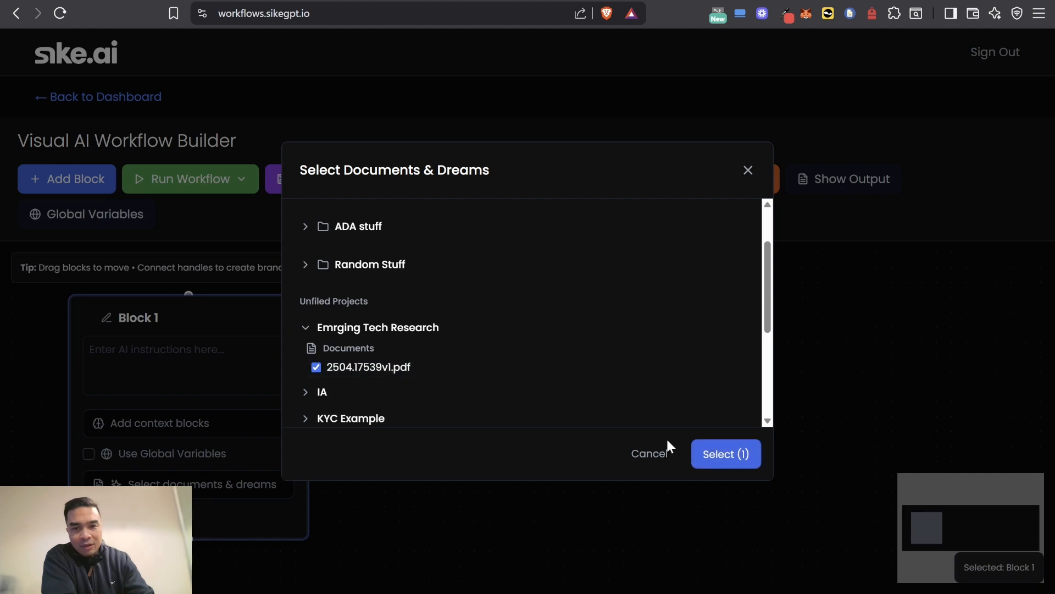
Step: Attach 2504.17539v1.pdf to Block 1 and enter the instruction "what is this about - give me the ELI5"
click(715, 454)
click(229, 381)
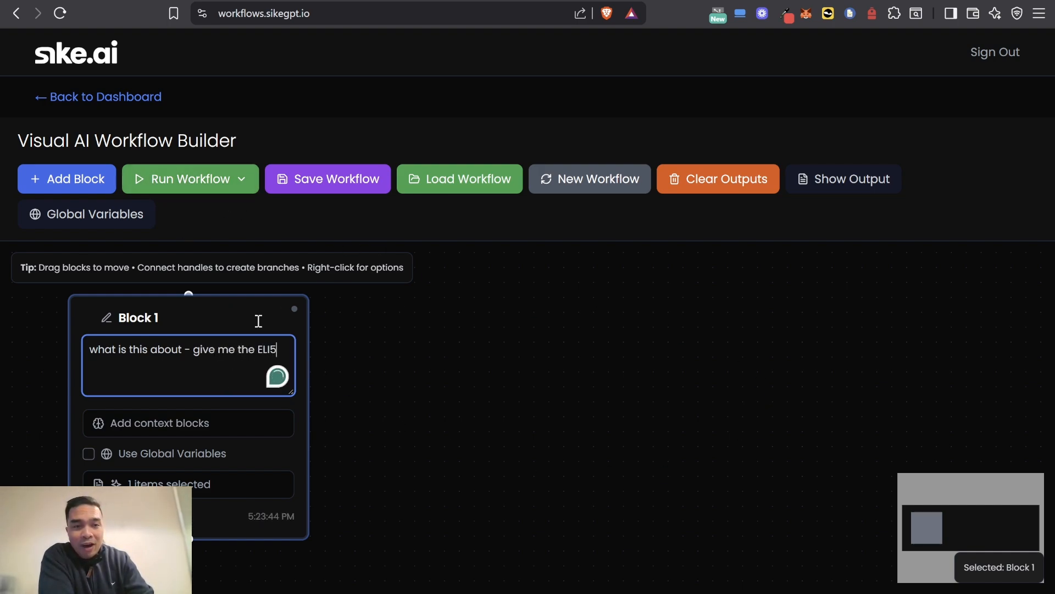
Step: Run the workflow, read Block 1's generated answer, and close the workflow output
click(189, 185)
click(182, 211)
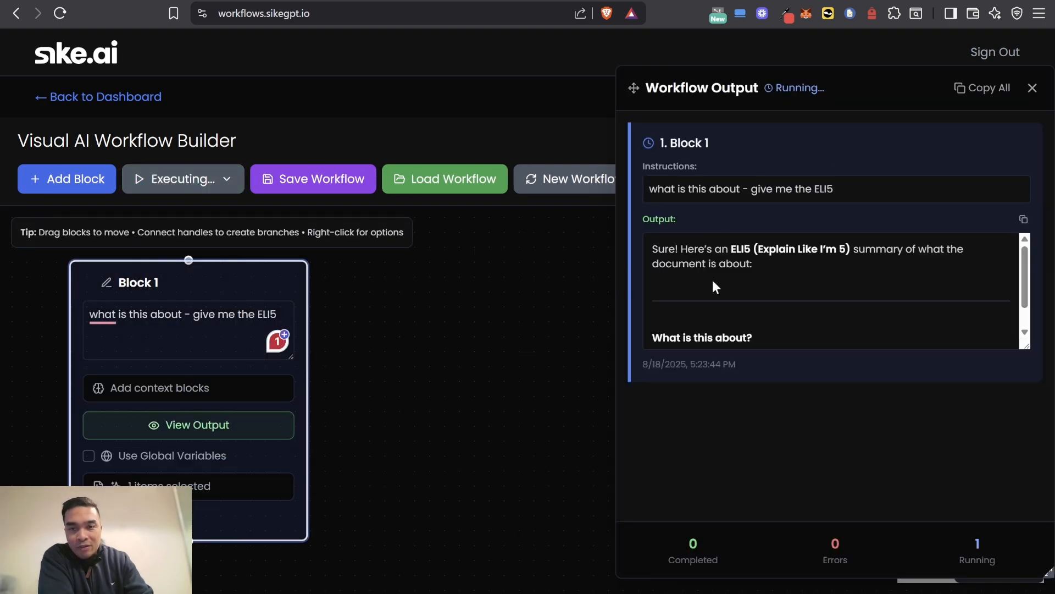
scroll(906, 303, down, 10)
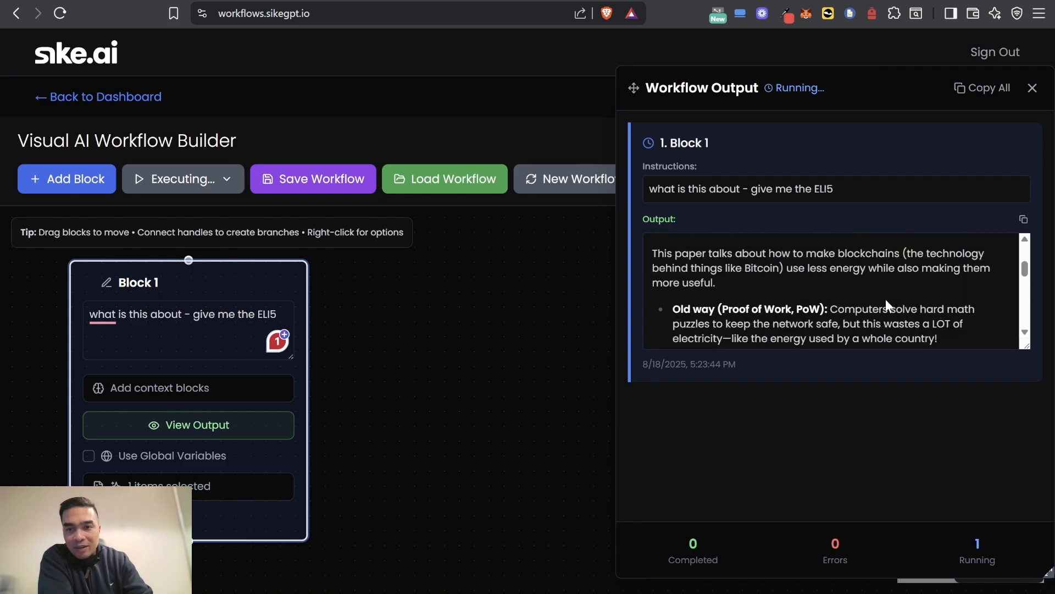
scroll(817, 308, down, 4)
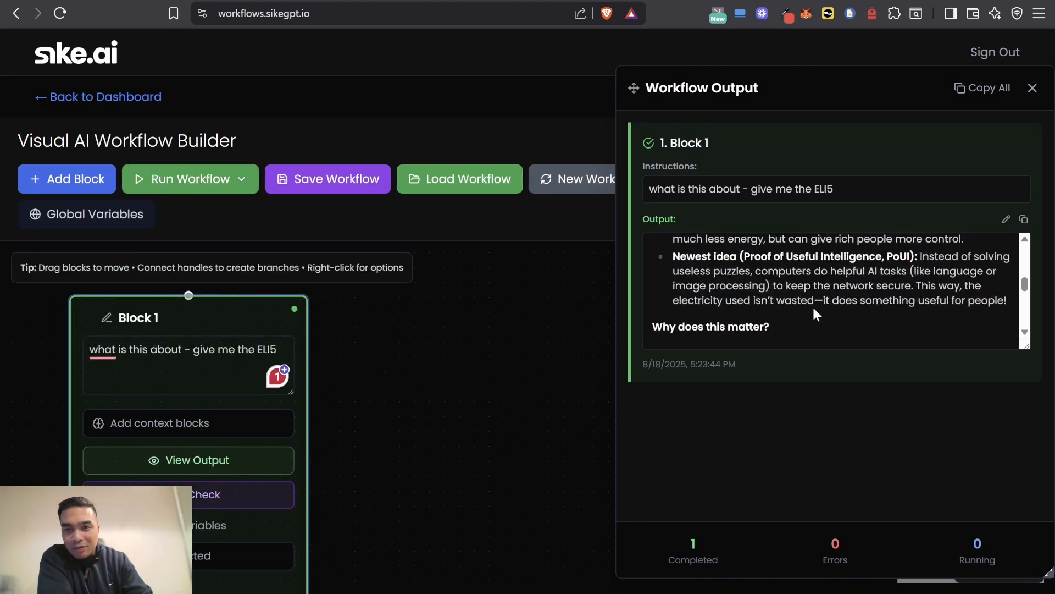
scroll(857, 269, up, 3)
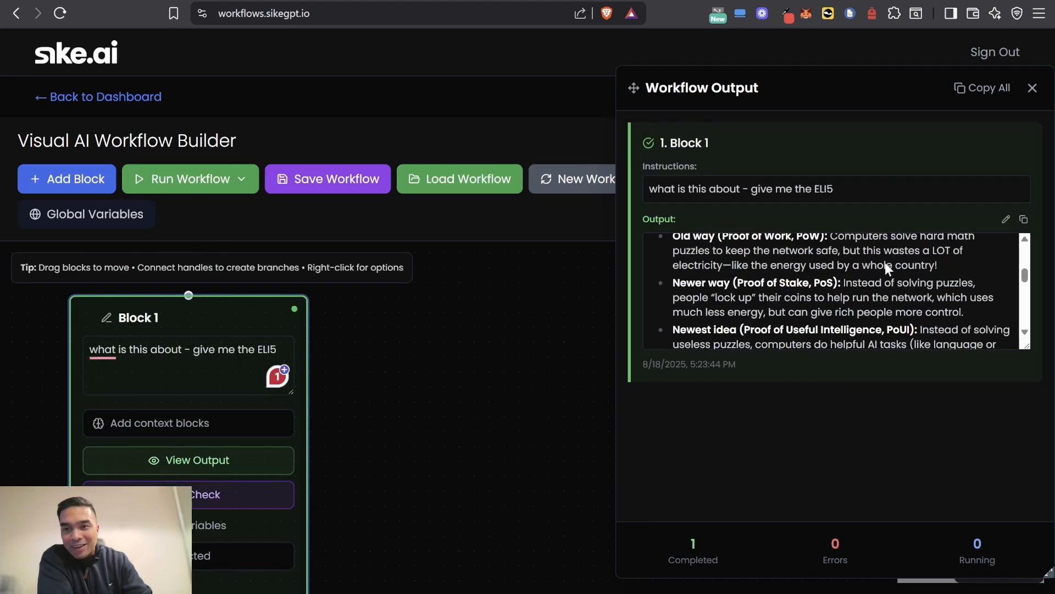
click(1032, 88)
Step: Open Block 1's full output, read it to the end, and close it
scroll(472, 374, down, 3)
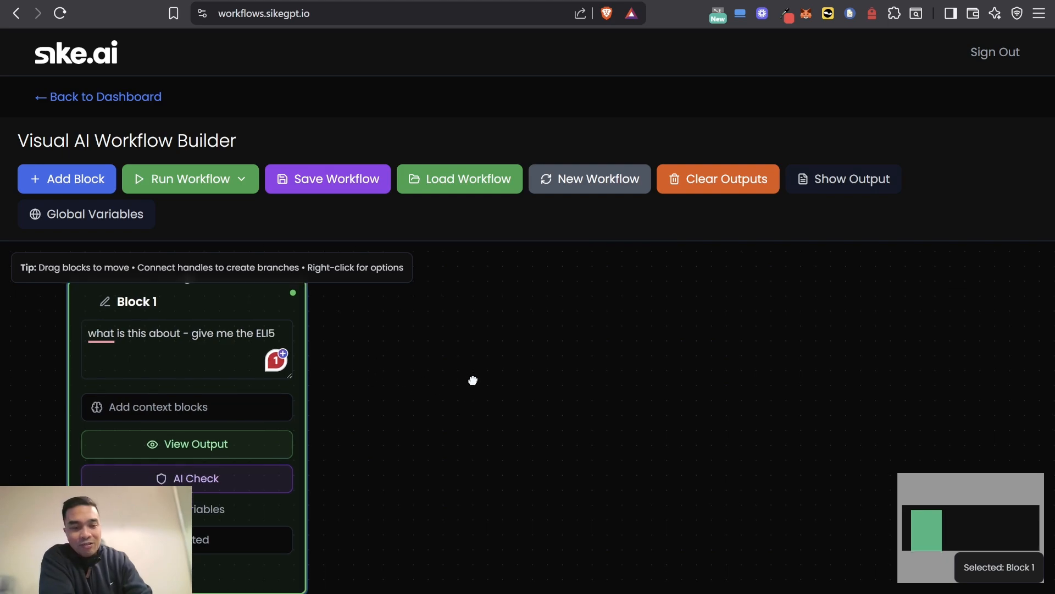
click(180, 439)
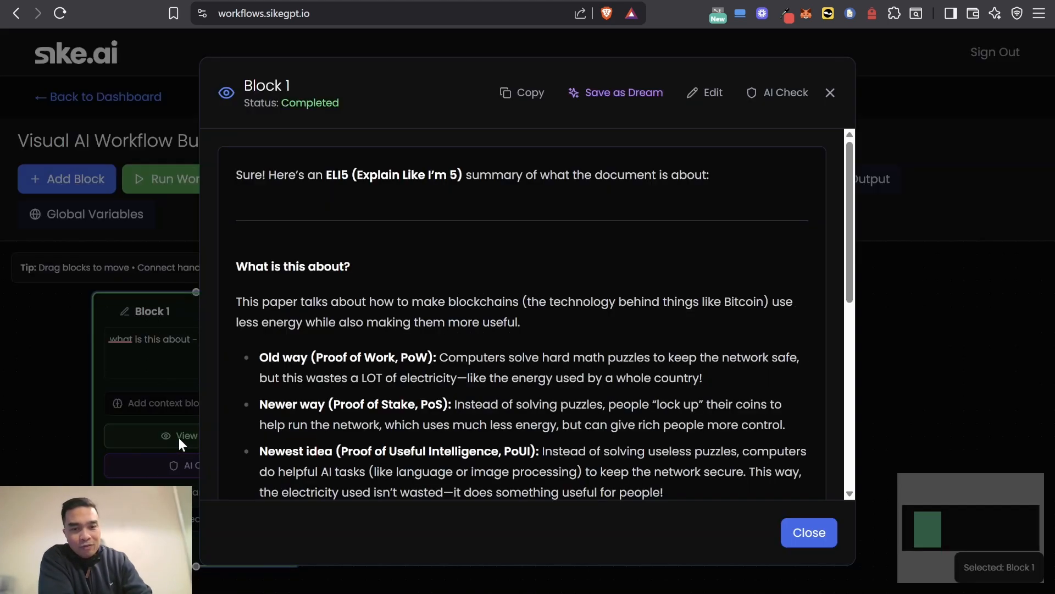
scroll(385, 407, down, 8)
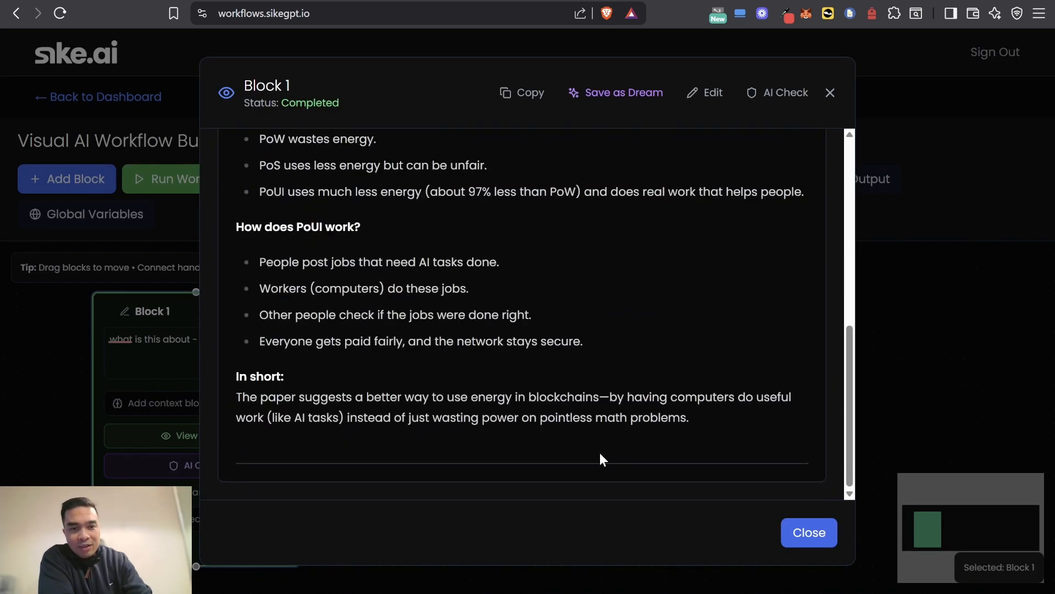
click(805, 533)
Step: Run the AI check on Block 1's response and trace the words "real" and "Intelligence" in the source documents
click(187, 468)
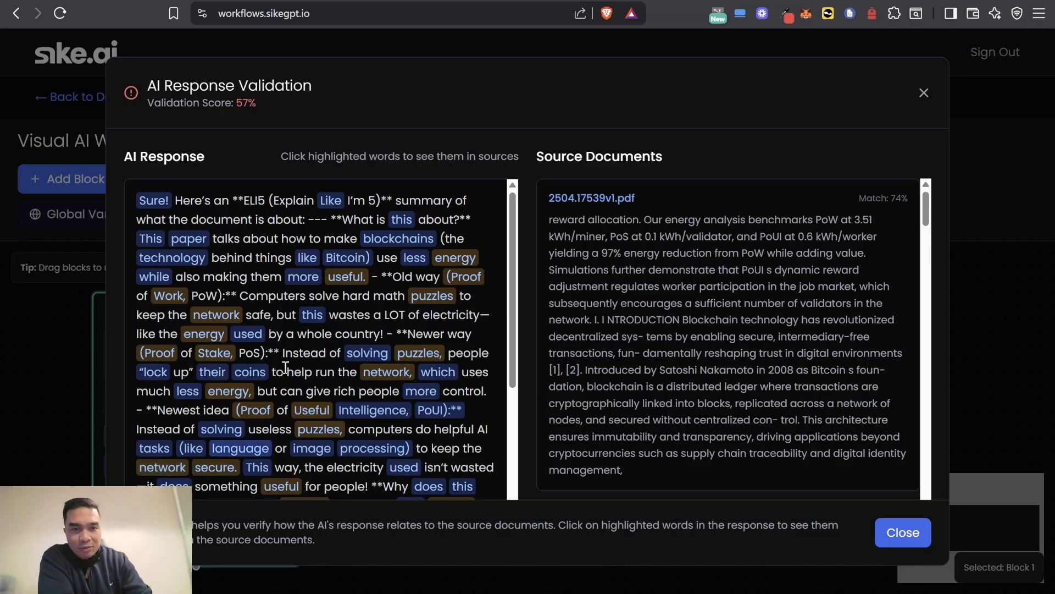
scroll(681, 337, down, 10)
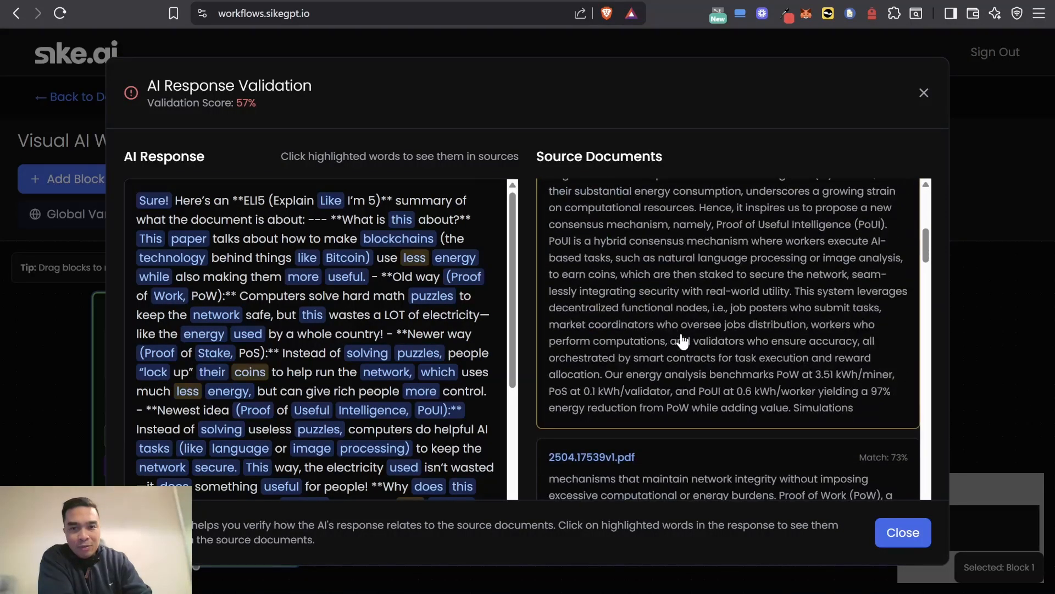
scroll(271, 374, down, 4)
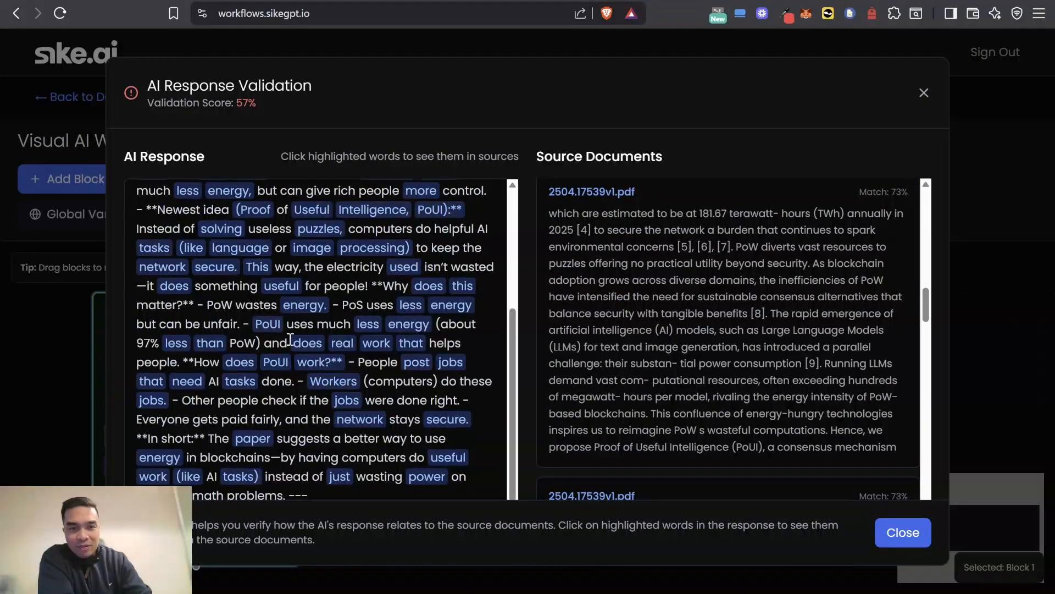
click(341, 344)
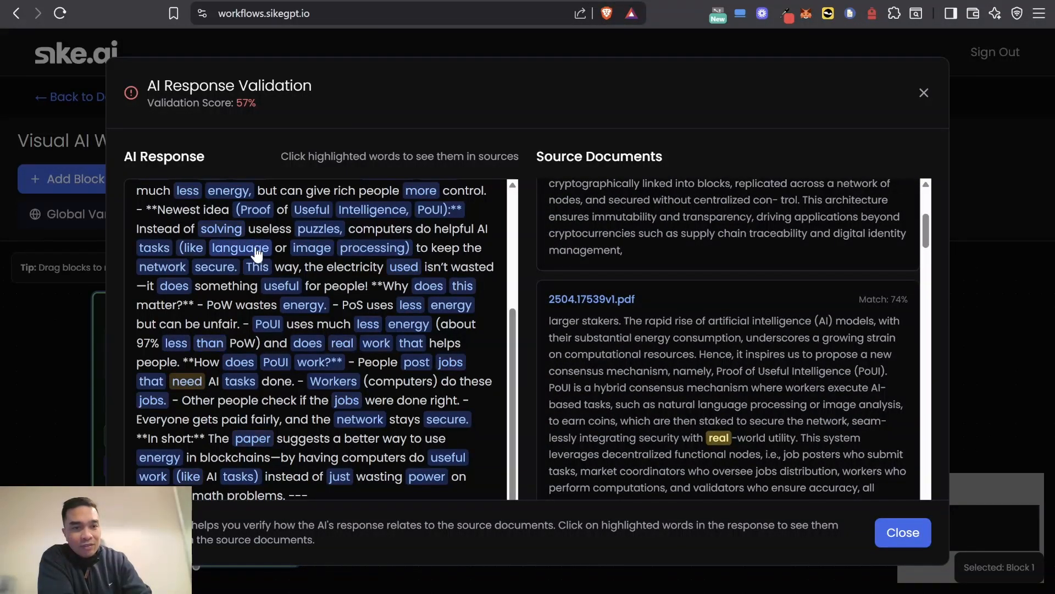
click(344, 211)
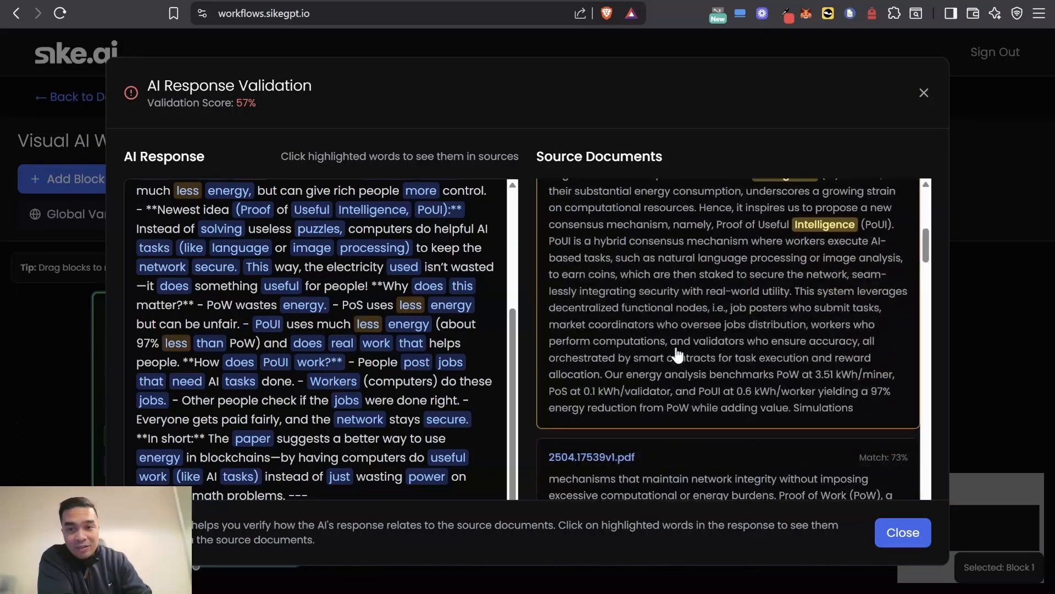
scroll(704, 394, down, 3)
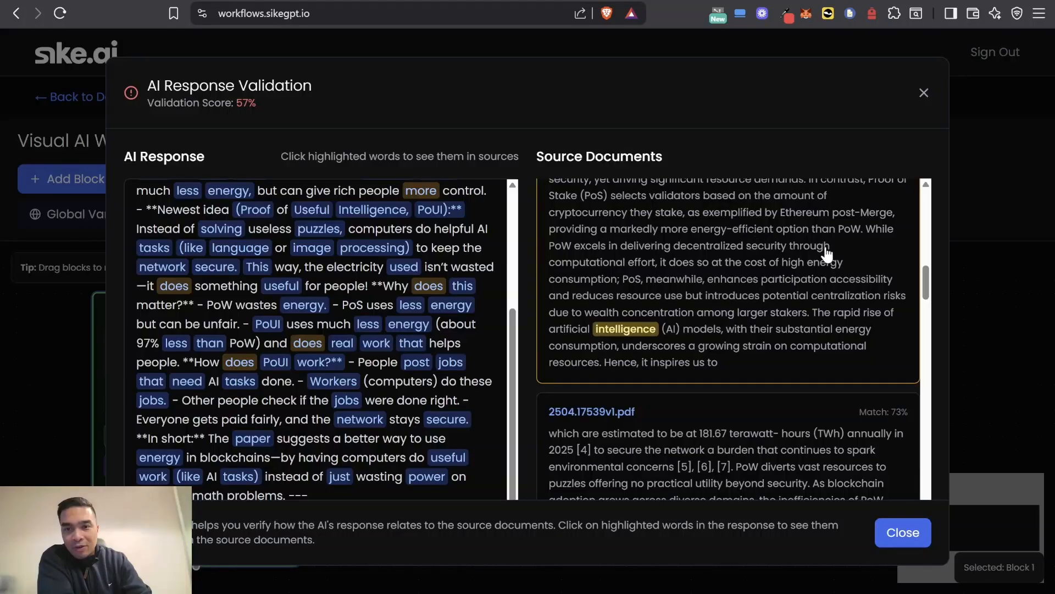
scroll(785, 348, down, 5)
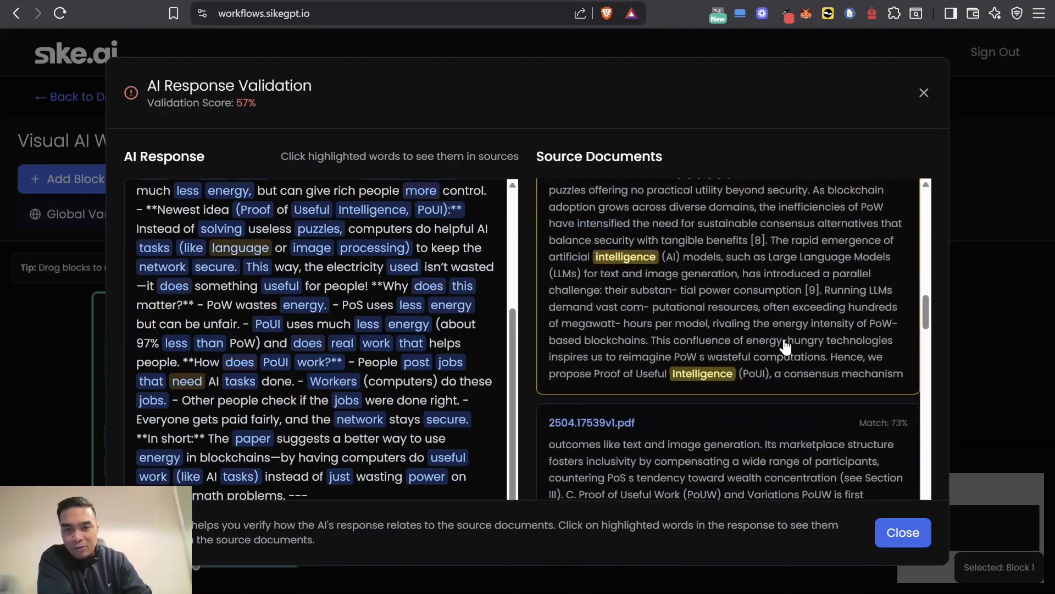
scroll(302, 340, up, 4)
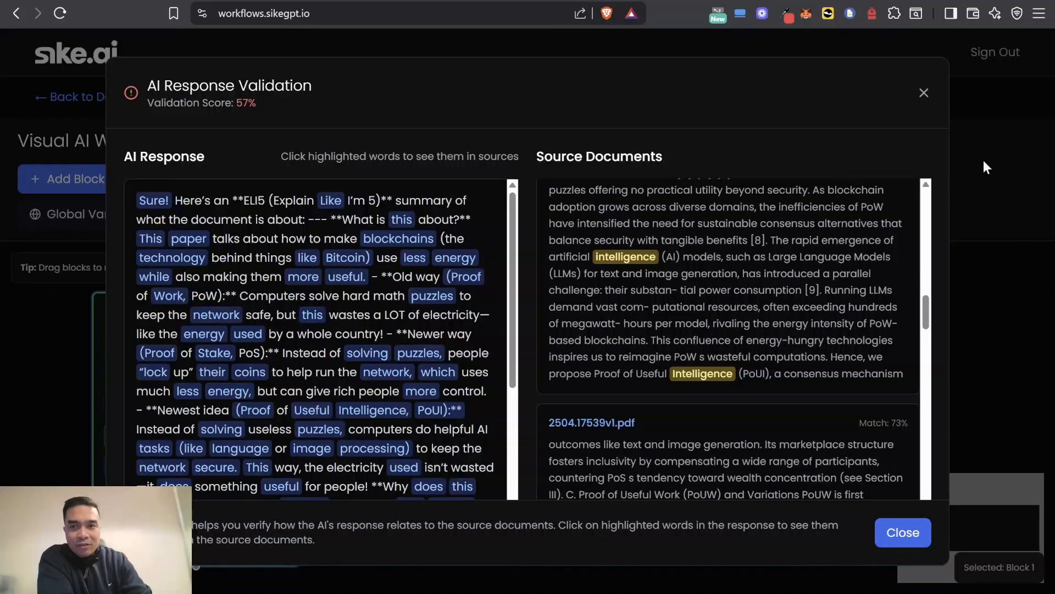
click(923, 94)
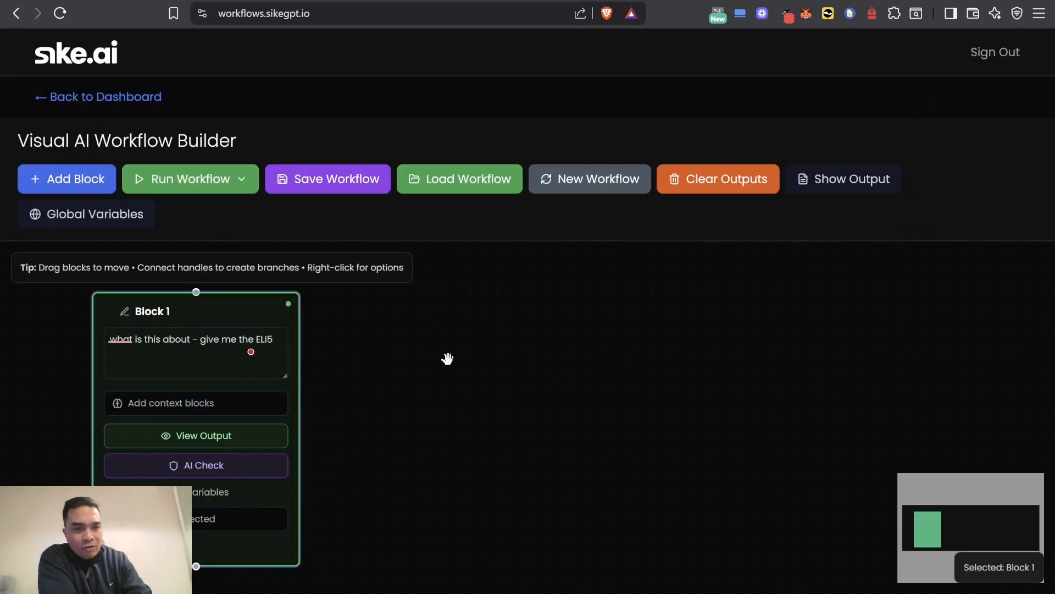
Step: Add a normal block with the instruction "tell me more" and connect Block 1's output to its input
scroll(448, 358, down, 2)
click(59, 178)
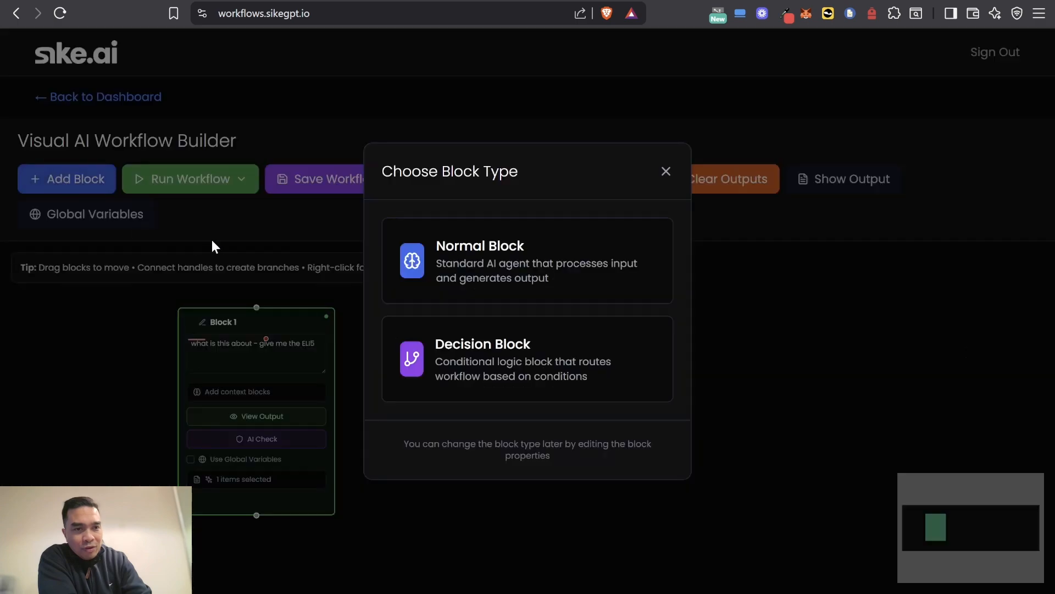
click(461, 266)
click(426, 360)
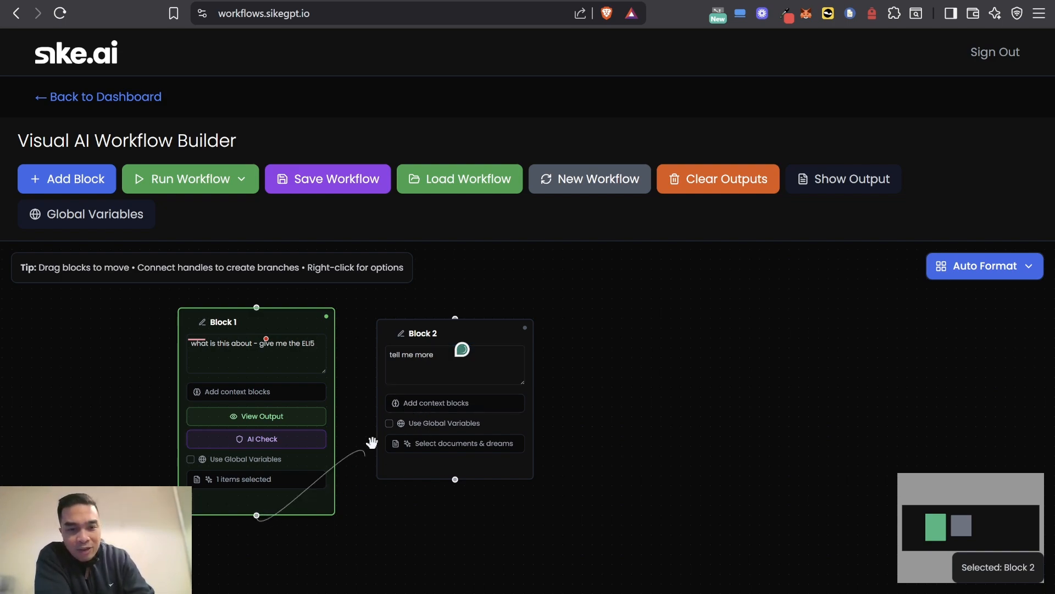
drag(372, 442, 463, 320)
click(442, 364)
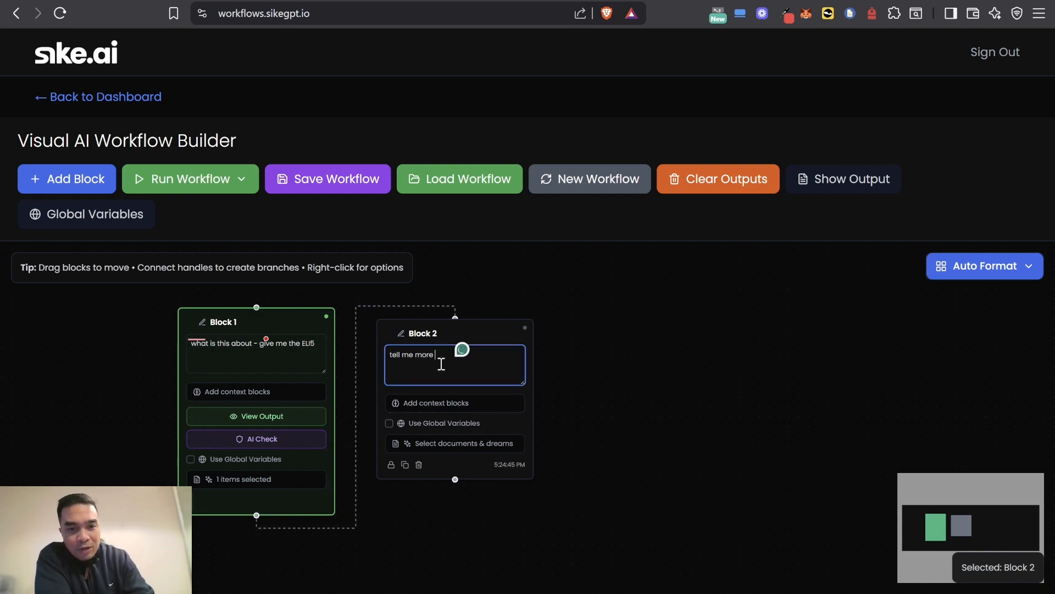
Step: Attach 2504.17539v1.pdf from the Emrging Tech Research project to Block 2
click(432, 454)
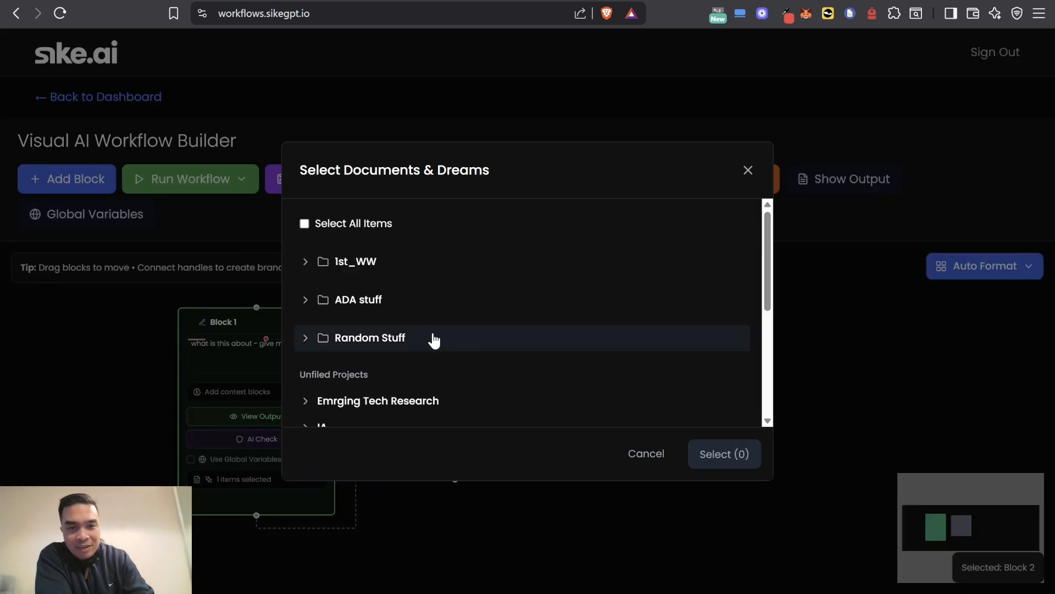
click(306, 402)
scroll(352, 393, down, 1)
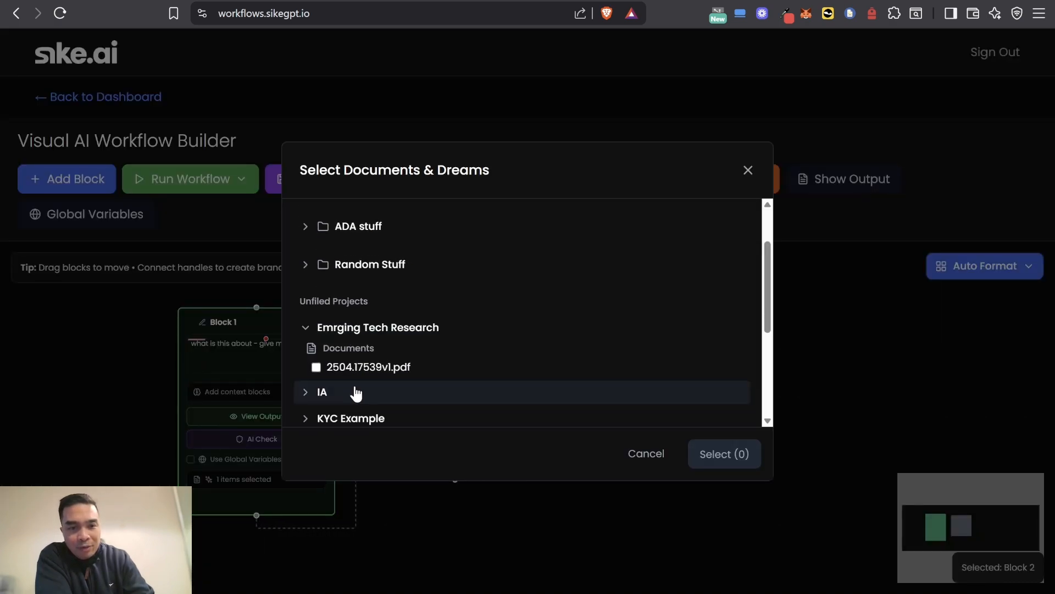
click(367, 368)
click(730, 453)
Step: Extend Block 2's instruction to read "tell me more that you missed in block 1"
click(494, 371)
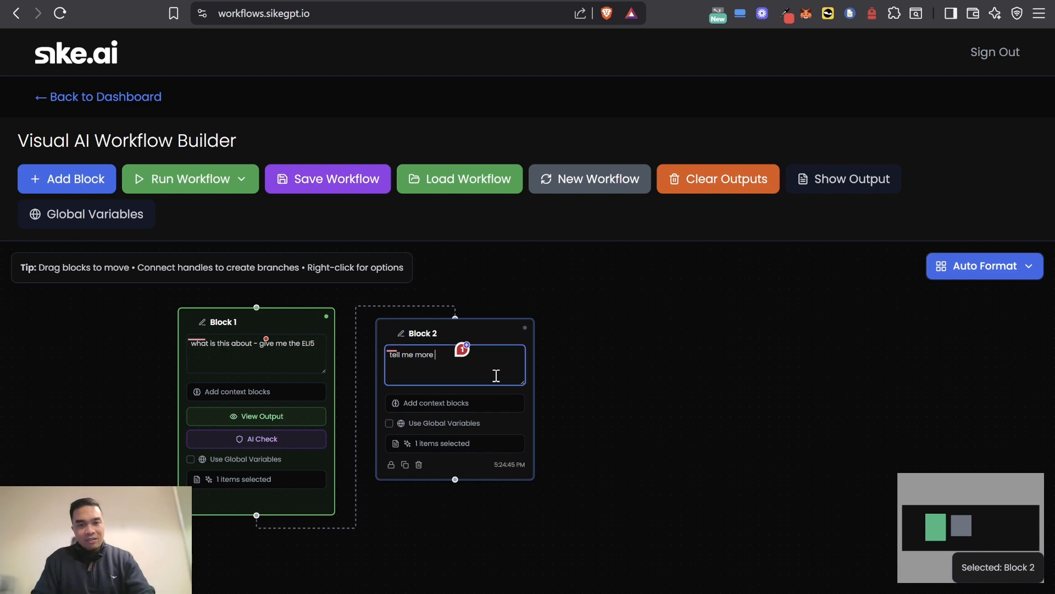
scroll(486, 357, up, 3)
text(that you mi)
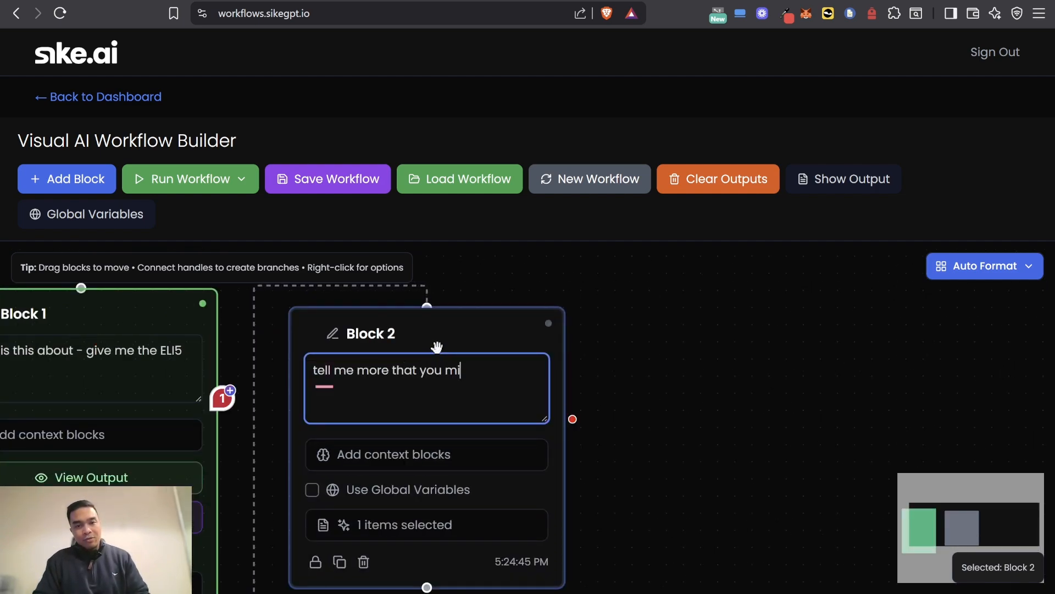
text(ssed in block 1)
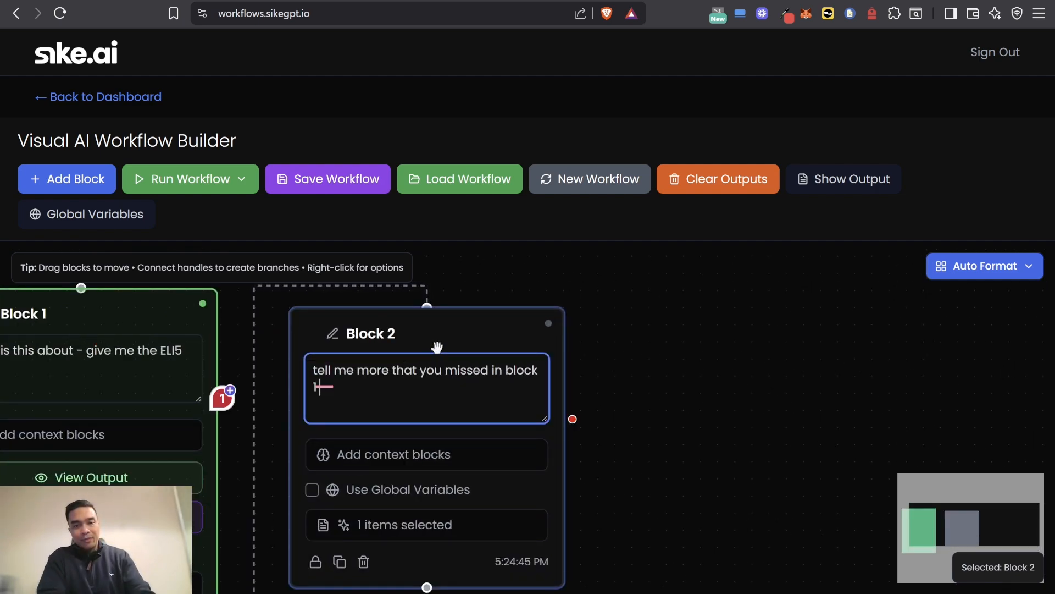
Step: Lock Block 1 against changes
scroll(187, 365, down, 1)
click(237, 466)
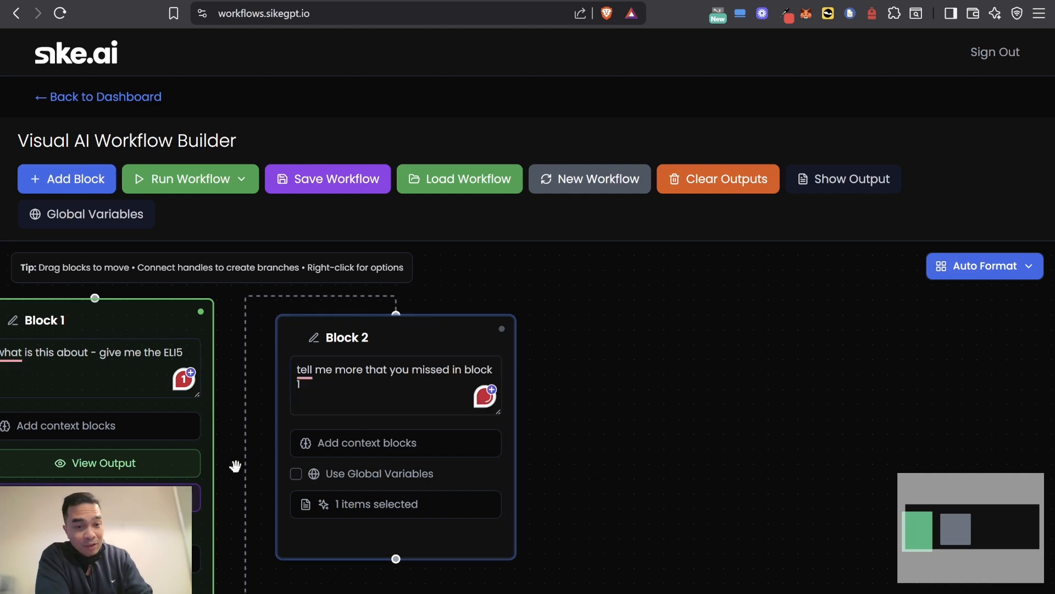
drag(716, 452, 951, 371)
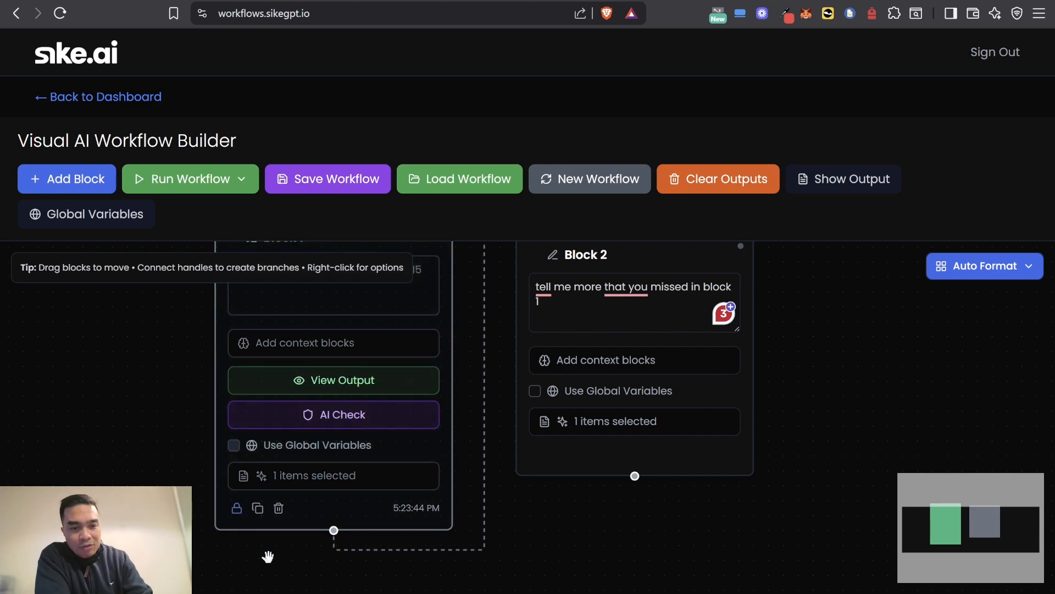
scroll(99, 431, down, 2)
mouse_move(210, 497)
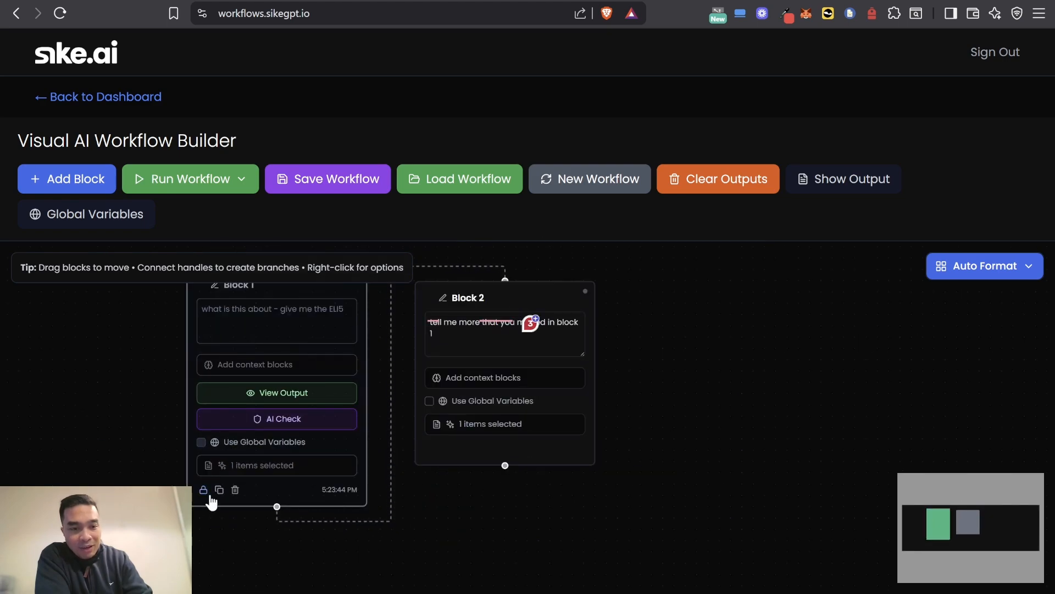
Step: Run the two-block workflow, check Block 2's answer, and close the workflow output
click(241, 181)
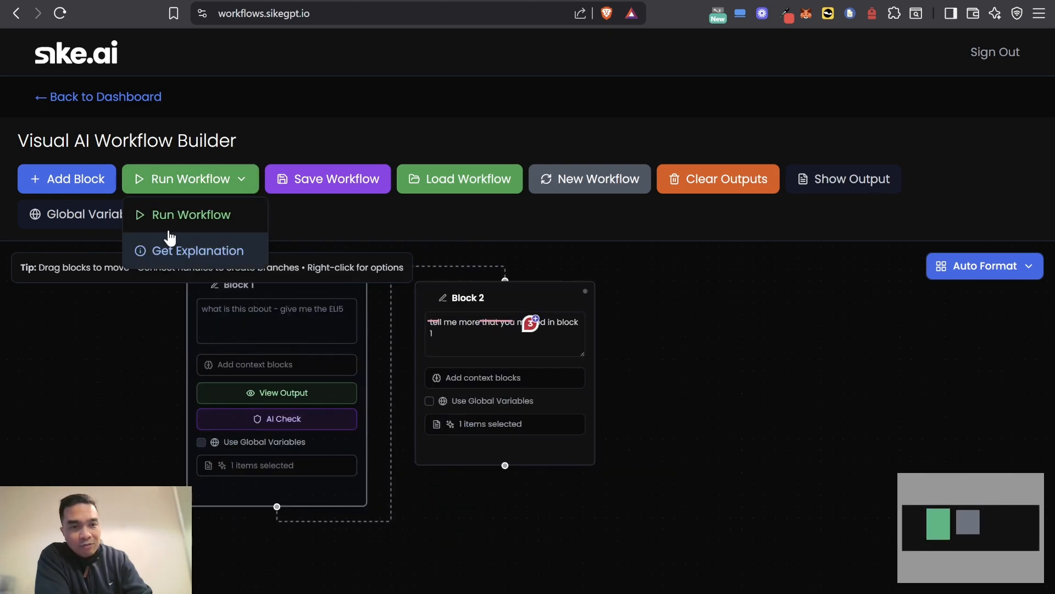
click(182, 213)
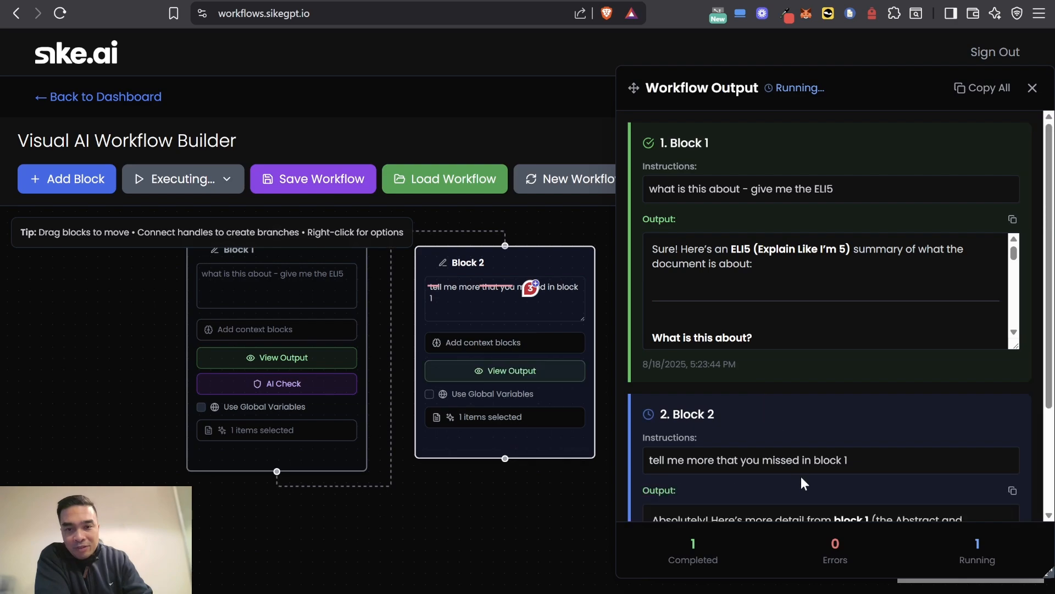
scroll(788, 477, down, 6)
scroll(770, 443, up, 5)
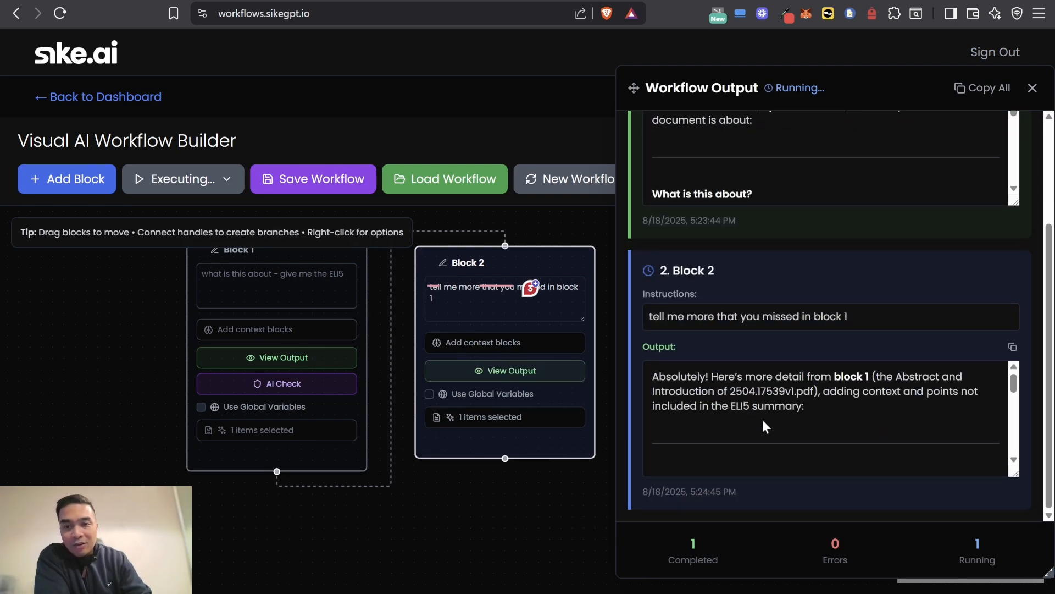
click(1031, 89)
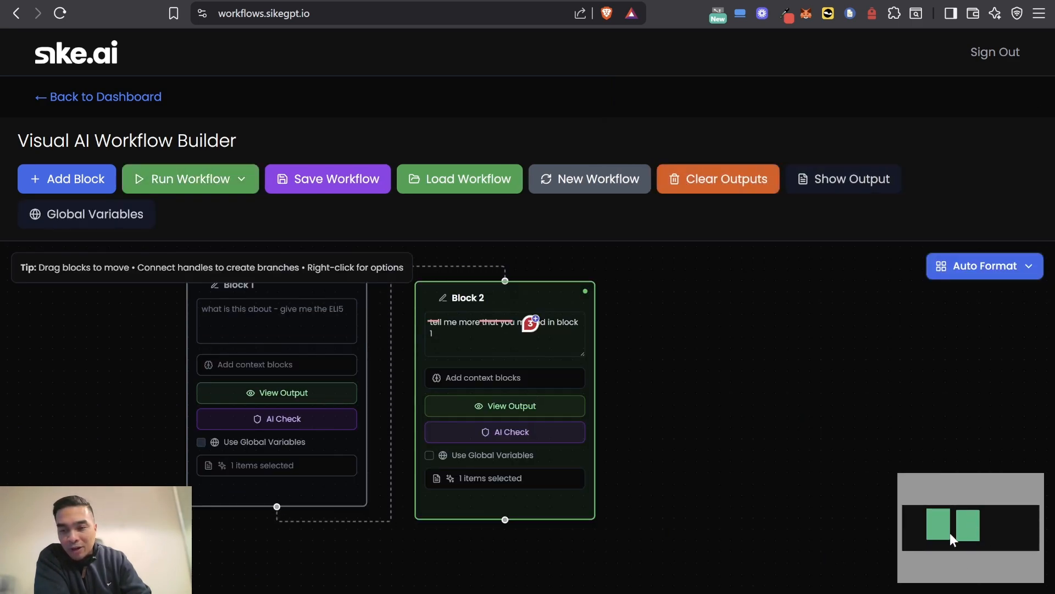
Step: Open Block 2's full output and read through its additional key points
scroll(673, 472, down, 3)
drag(699, 476, 494, 444)
scroll(539, 488, up, 2)
drag(492, 505, 686, 544)
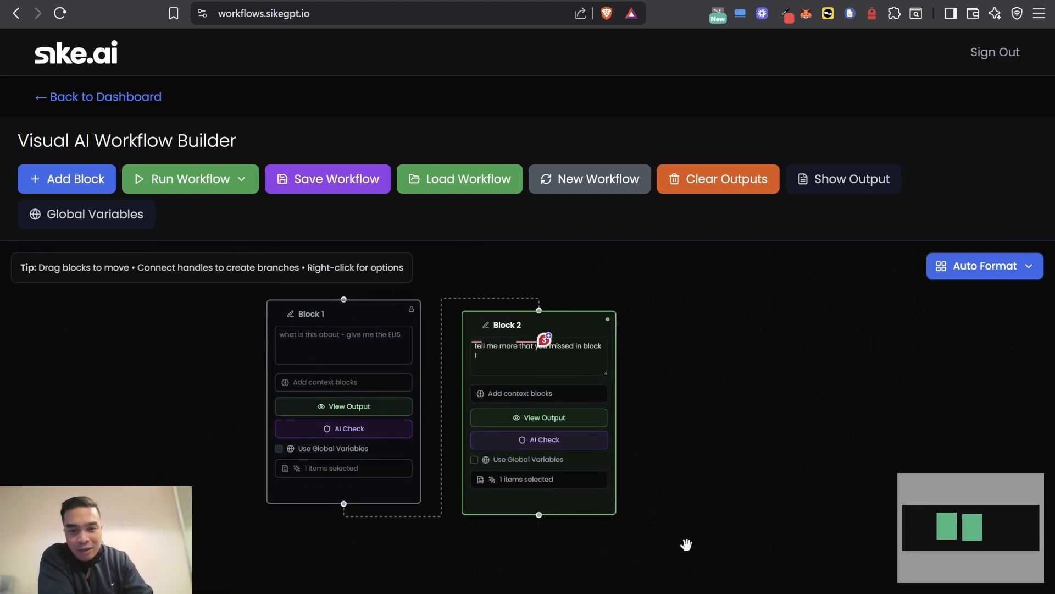
click(520, 418)
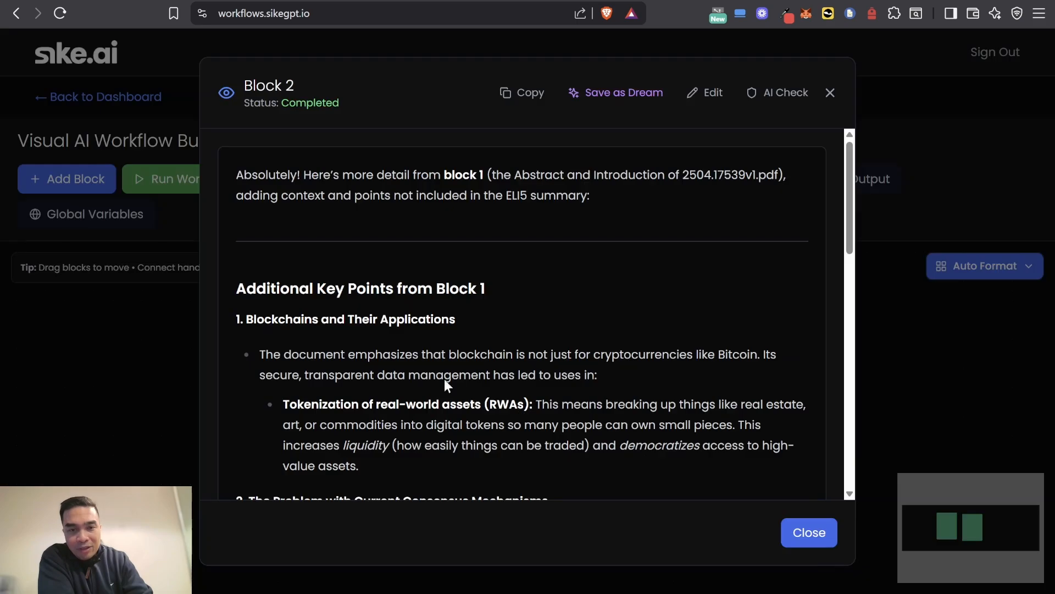
scroll(439, 377, down, 15)
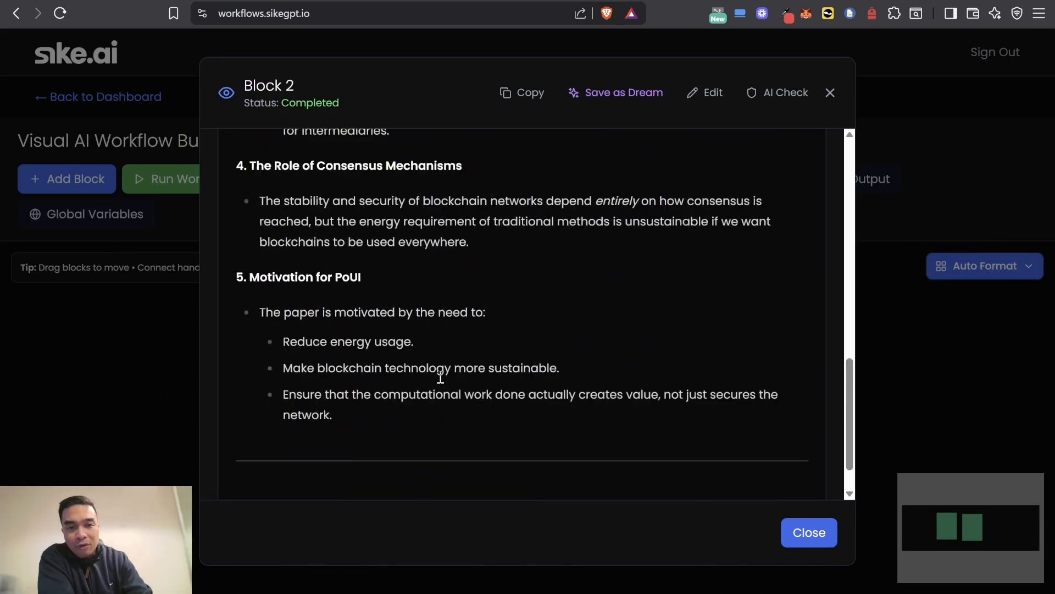
Step: Add a Decision block beside Block 2 and connect Block 2's output to its input
click(807, 532)
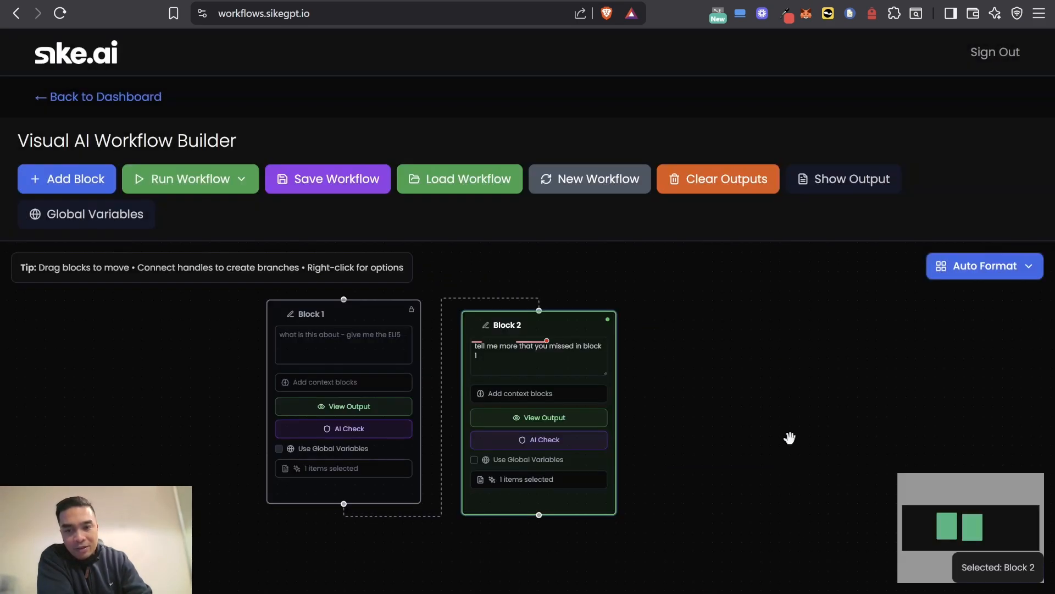
drag(790, 436, 585, 452)
scroll(550, 456, up, 3)
scroll(541, 459, down, 2)
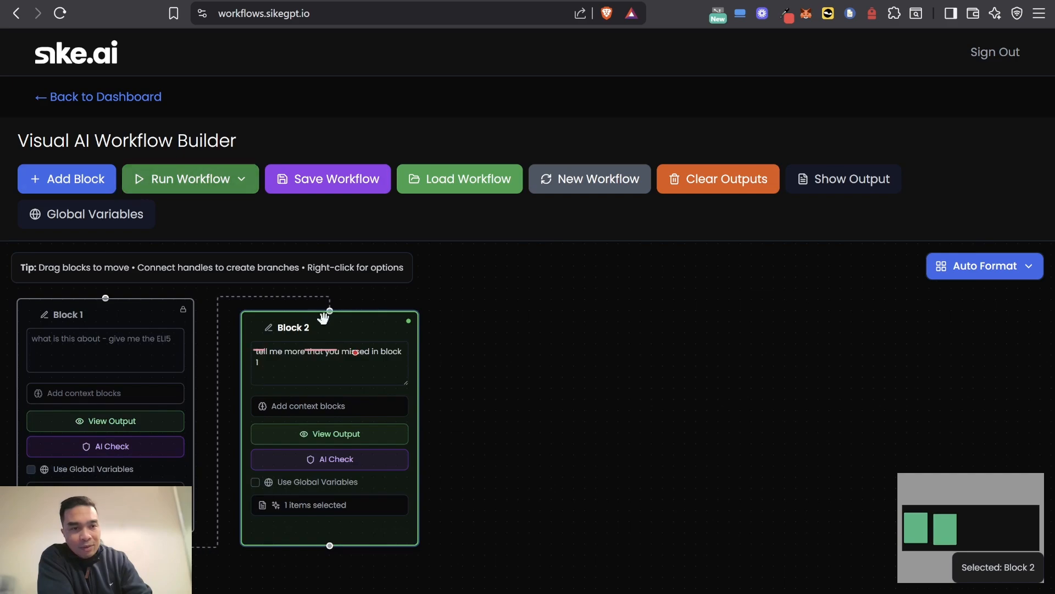
click(78, 182)
click(467, 366)
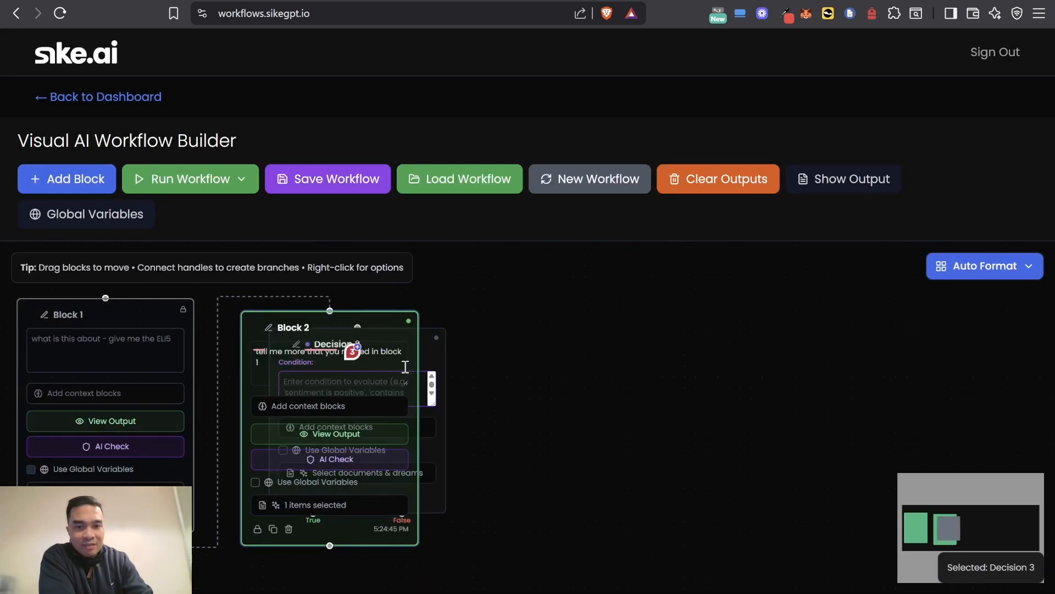
drag(421, 353, 689, 360)
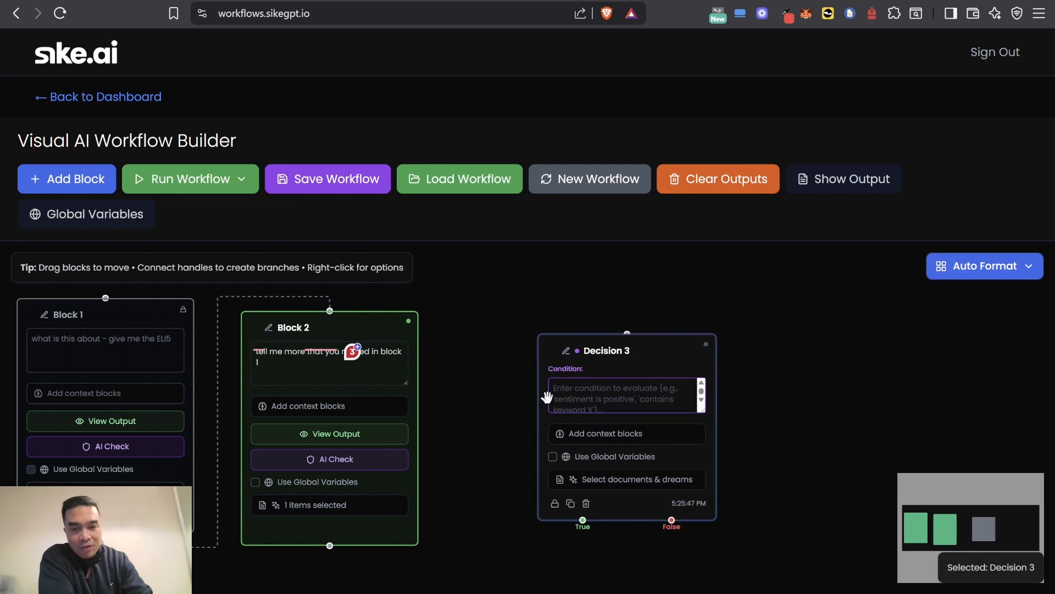
drag(330, 545, 627, 333)
Step: Enter the condition "if this talks about proof of work positively" in Decision 3
click(611, 387)
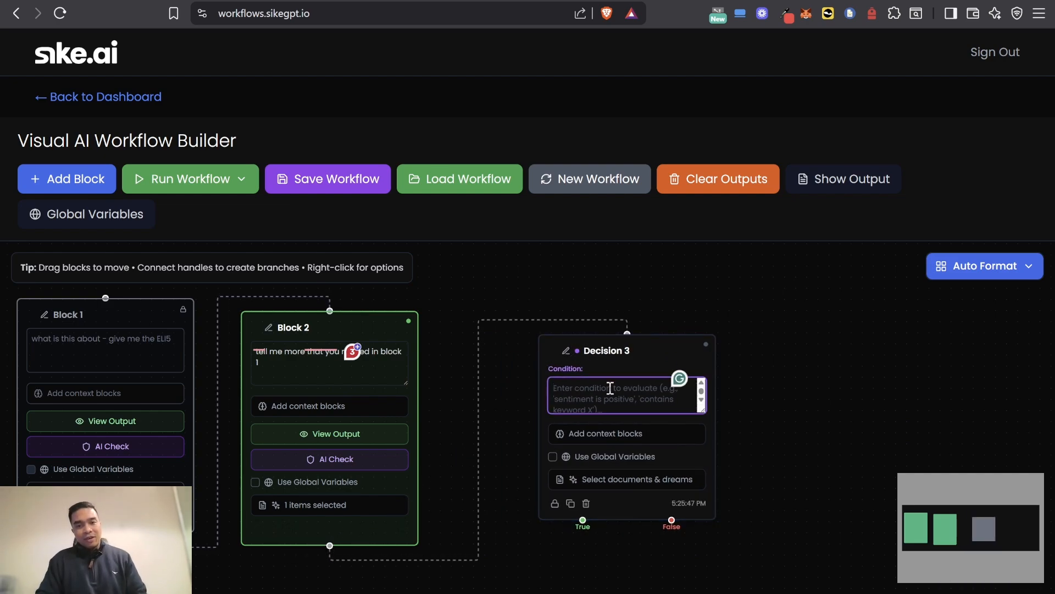
text(if this)
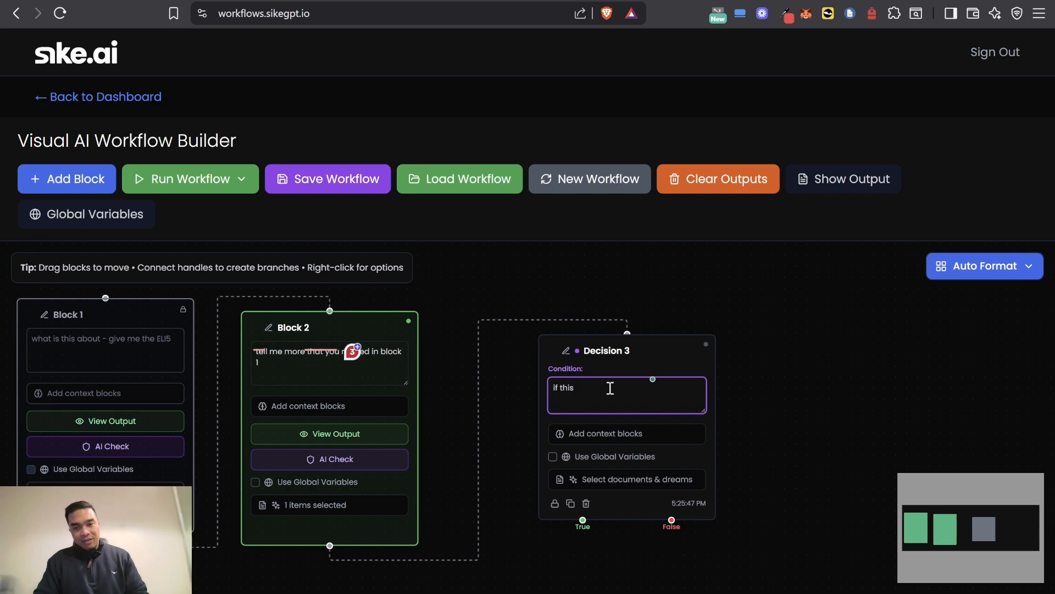
scroll(610, 388, up, 5)
text(takls)
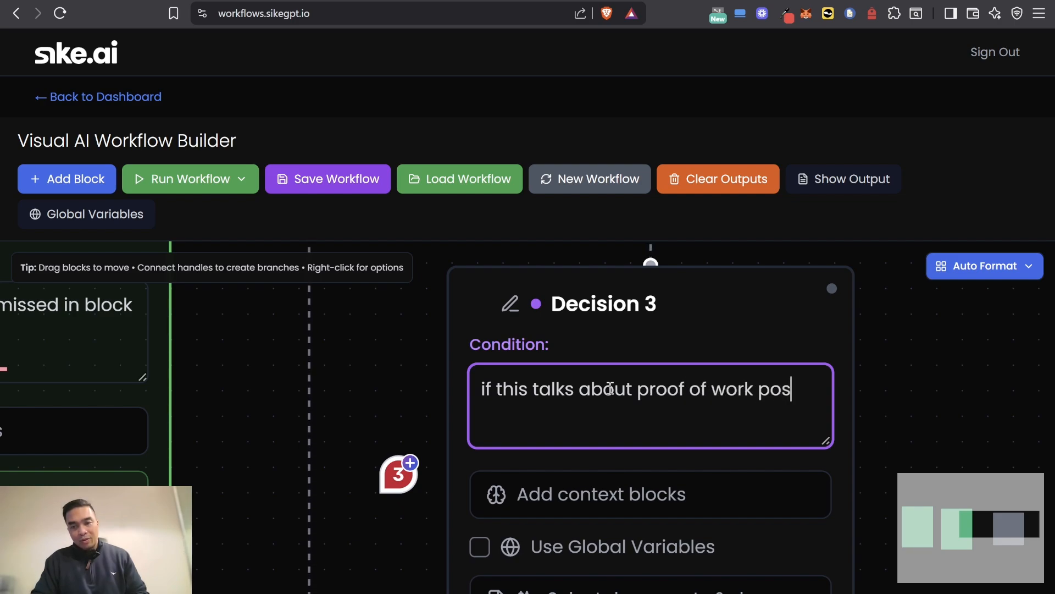
text(itively)
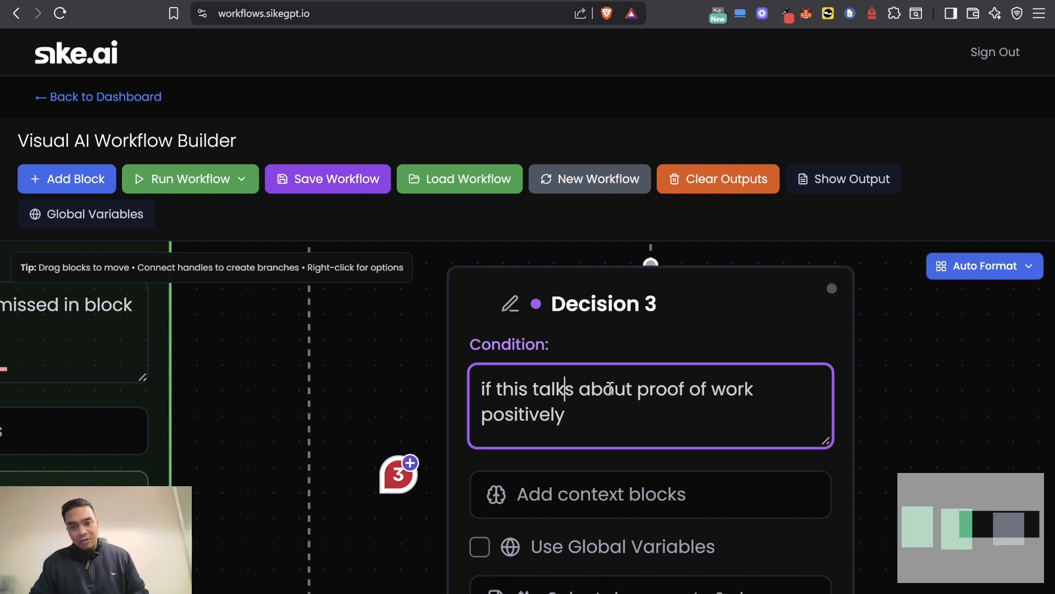
Step: Reword Decision 3's condition to read "does this talk about proof of work positively"
key(ctrl+shift+Right)
key(ctrl+shift+Right)
key(ctrl+shift+Right)
key(ctrl+shift+Right)
text(does this )
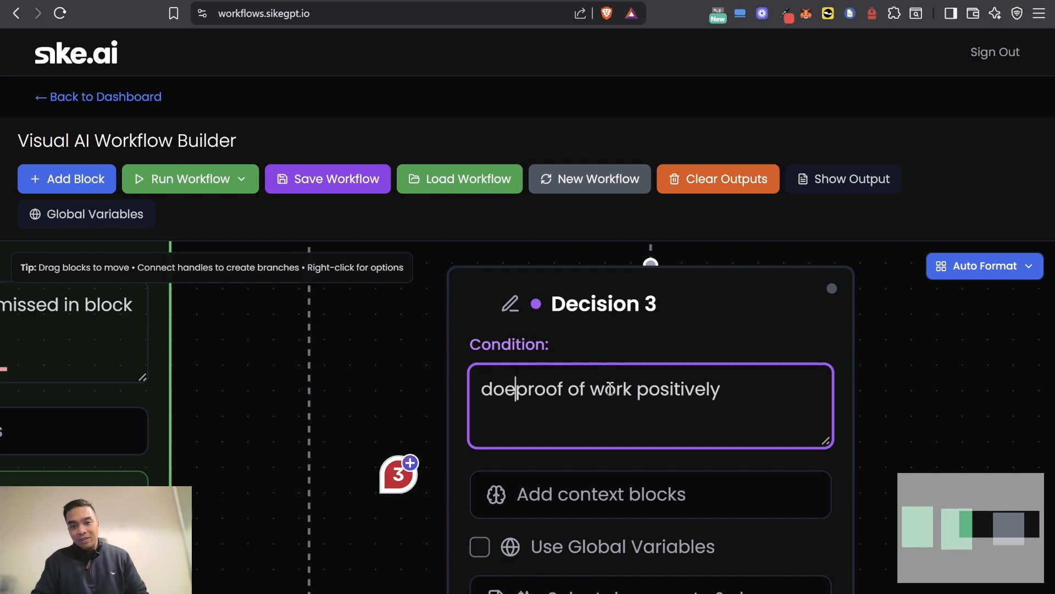
text(talk about)
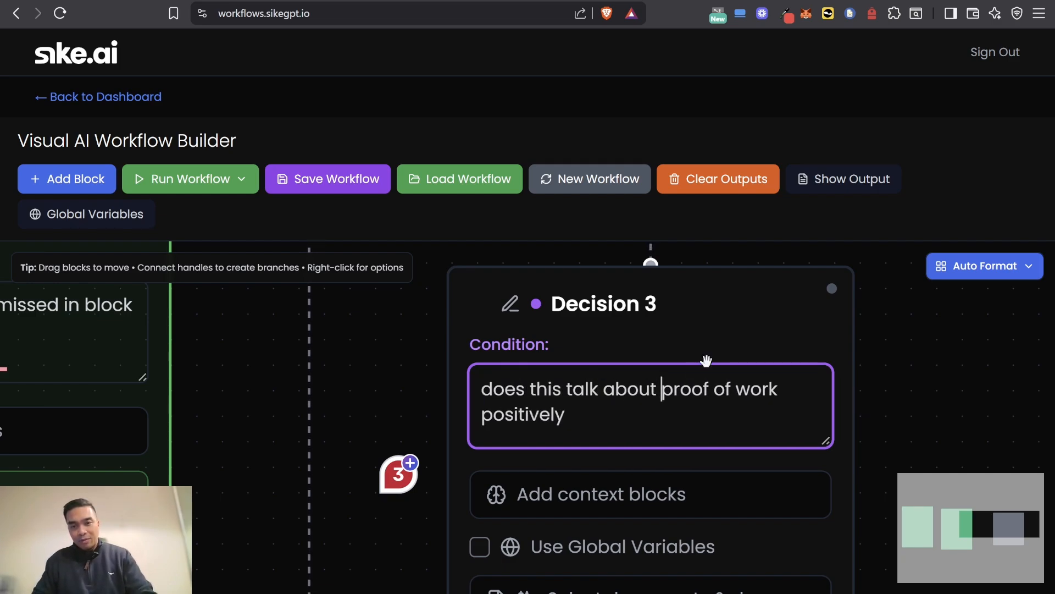
Step: Add a normal block below Decision 3 and connect Decision 3's True output to it
scroll(706, 360, down, 3)
scroll(406, 531, down, 2)
drag(444, 426, 438, 287)
click(38, 176)
click(381, 292)
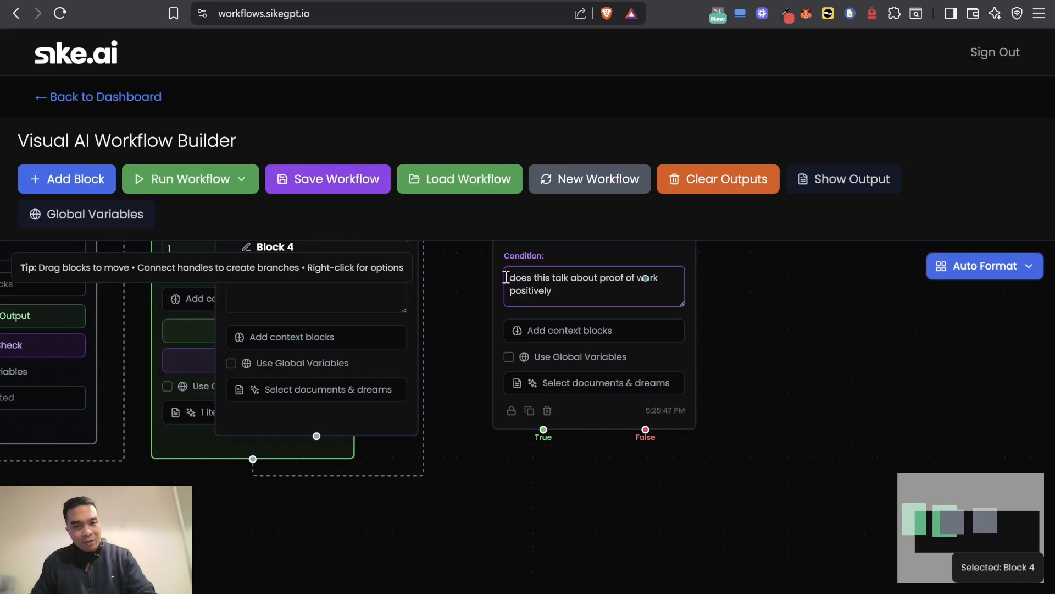
drag(404, 308, 516, 334)
drag(493, 299, 567, 535)
scroll(613, 461, down, 2)
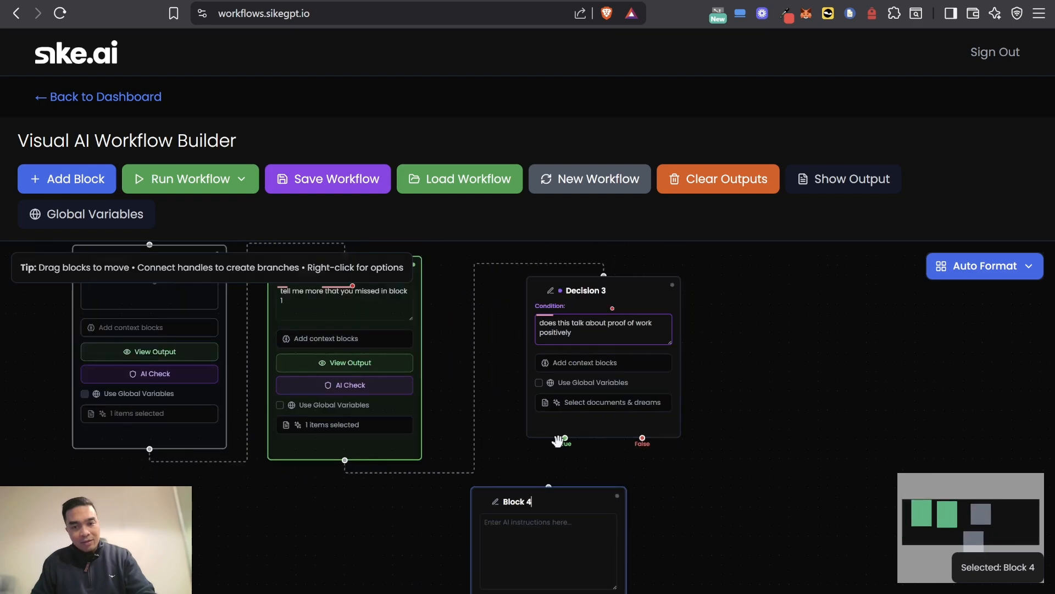
drag(562, 436, 549, 486)
Step: Enter the instruction "write an internal memo to the team about this" in Block 4
scroll(648, 482, up, 2)
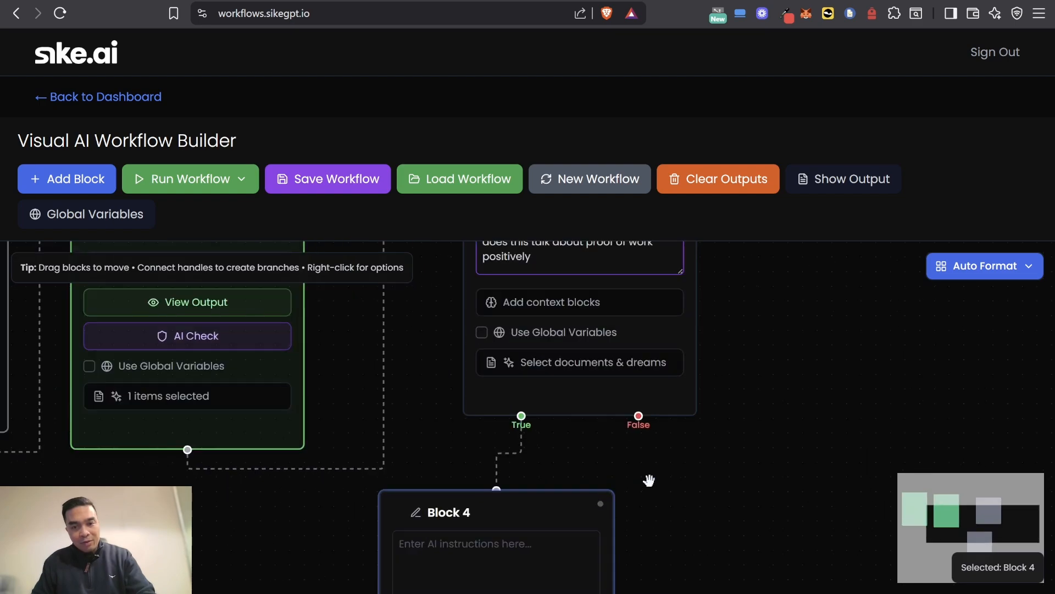
scroll(770, 489, up, 3)
drag(731, 466, 784, 223)
click(403, 368)
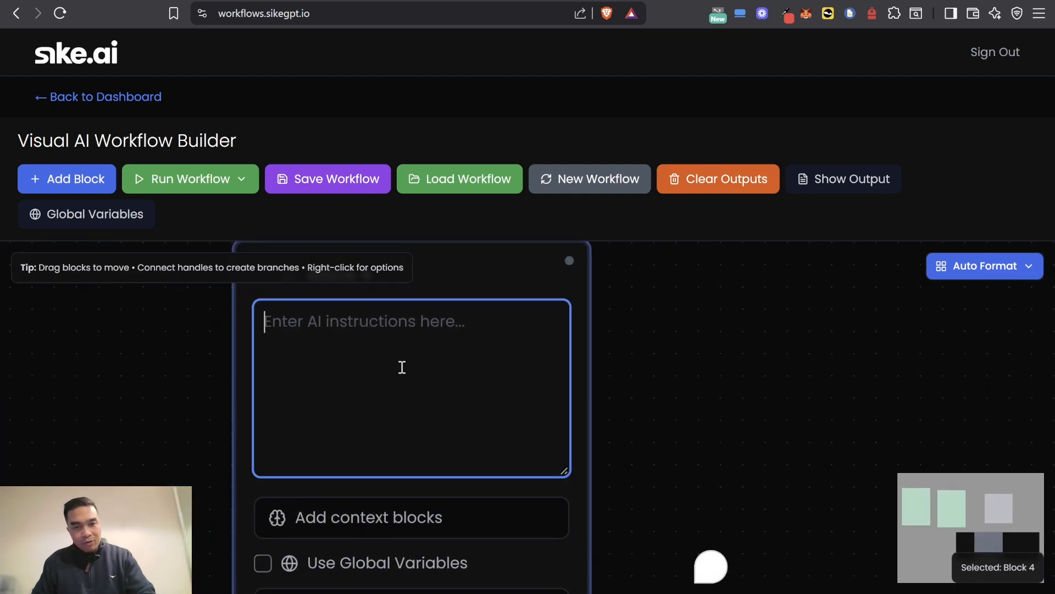
scroll(402, 368, down, 2)
scroll(214, 437, down, 1)
drag(235, 457, 353, 462)
click(467, 366)
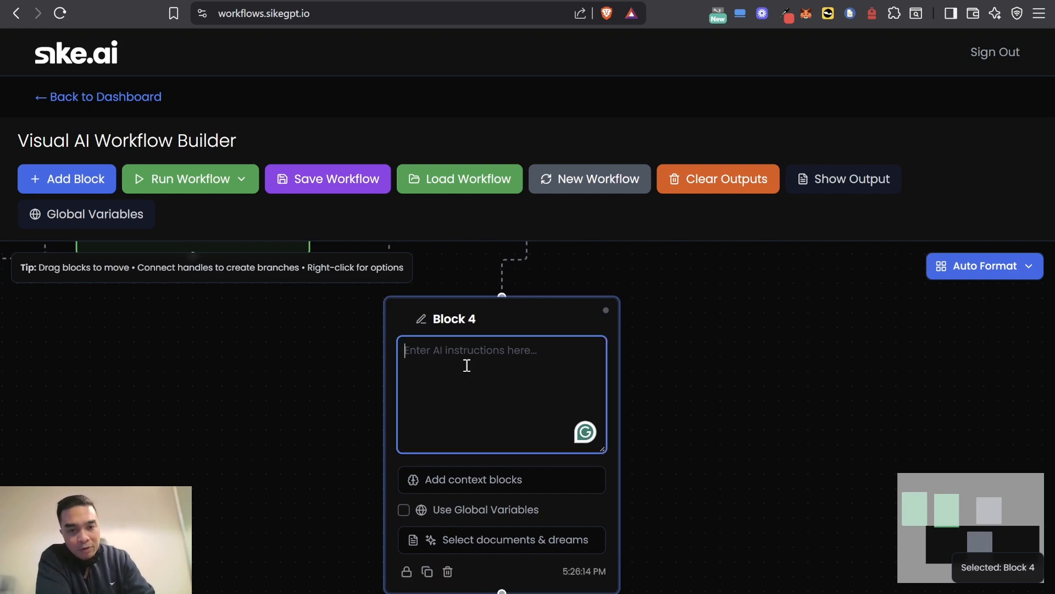
text(write an internal memo to the team a)
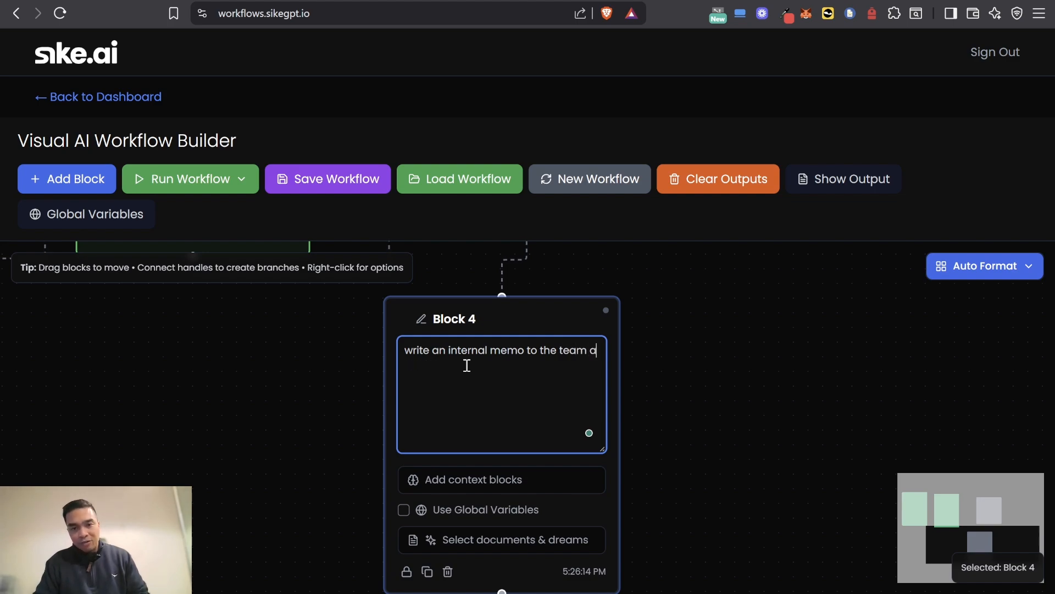
text(his)
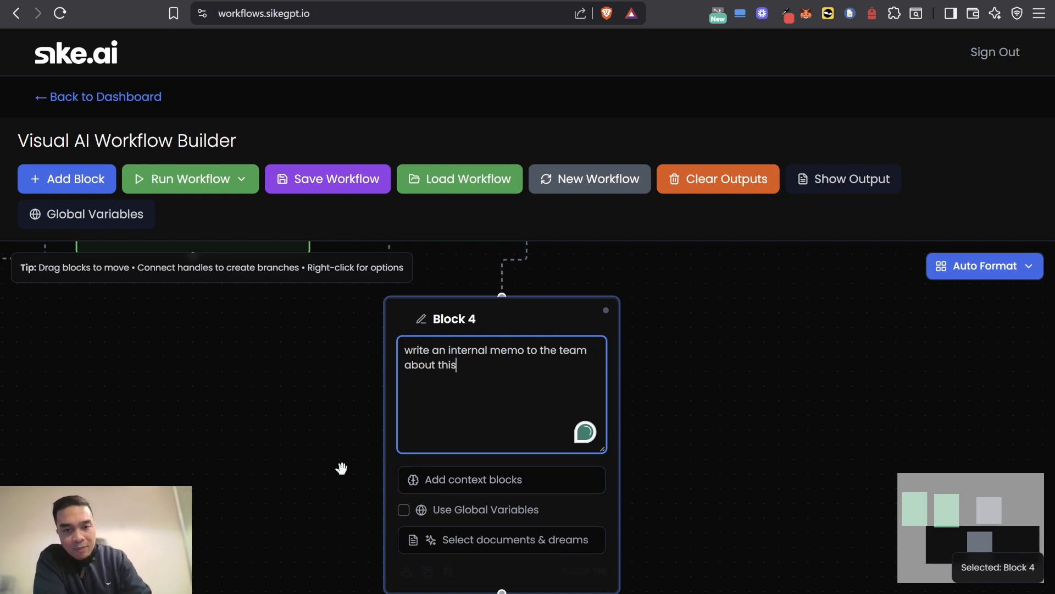
scroll(310, 456, up, 2)
scroll(310, 456, down, 5)
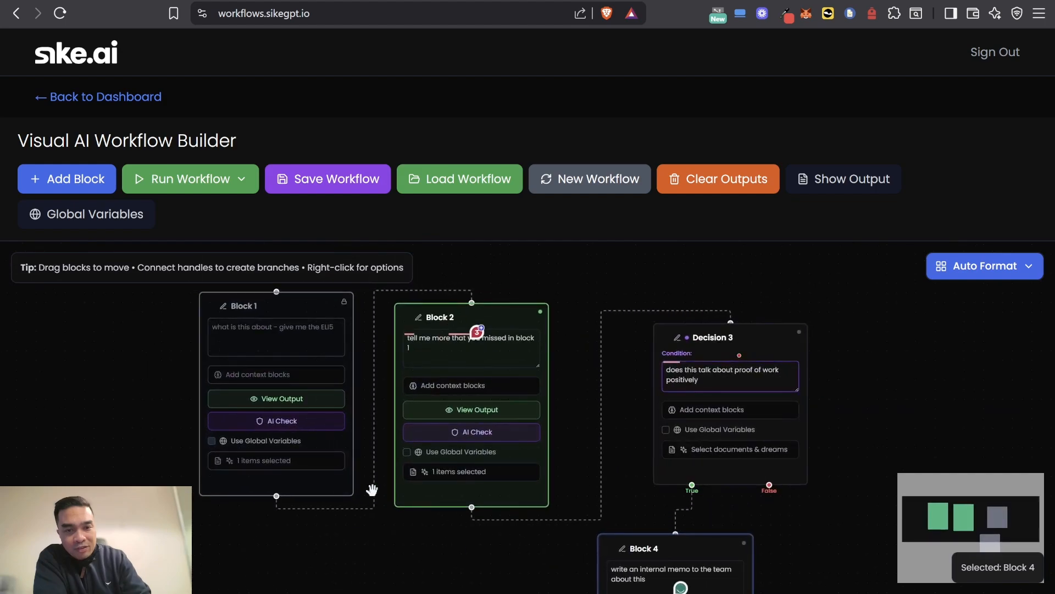
drag(346, 552, 282, 478)
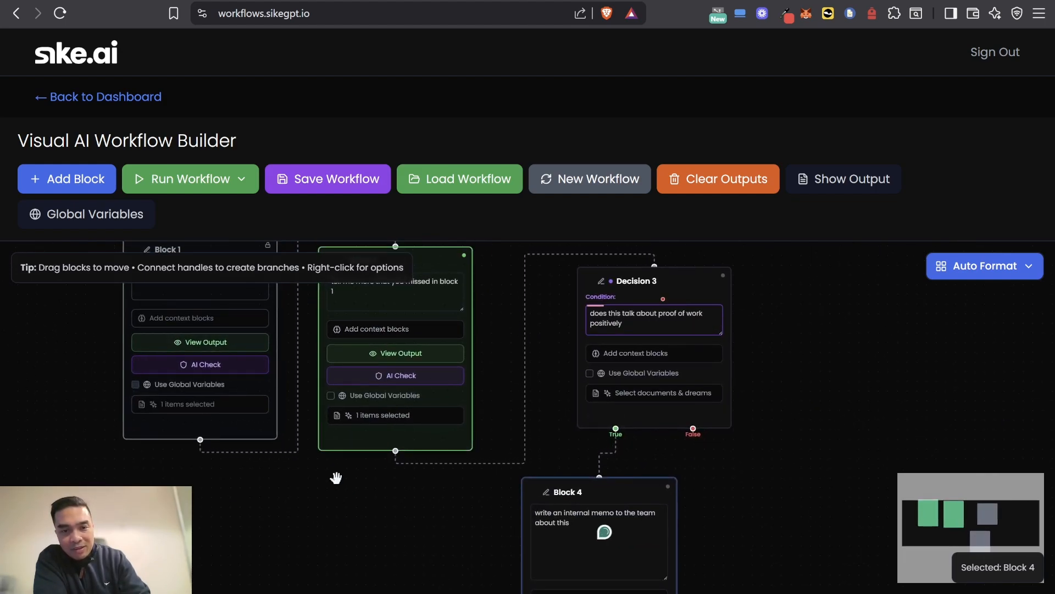
mouse_move(452, 451)
mouse_down()
mouse_move(607, 471)
mouse_move(465, 459)
mouse_up()
drag(397, 449, 397, 449)
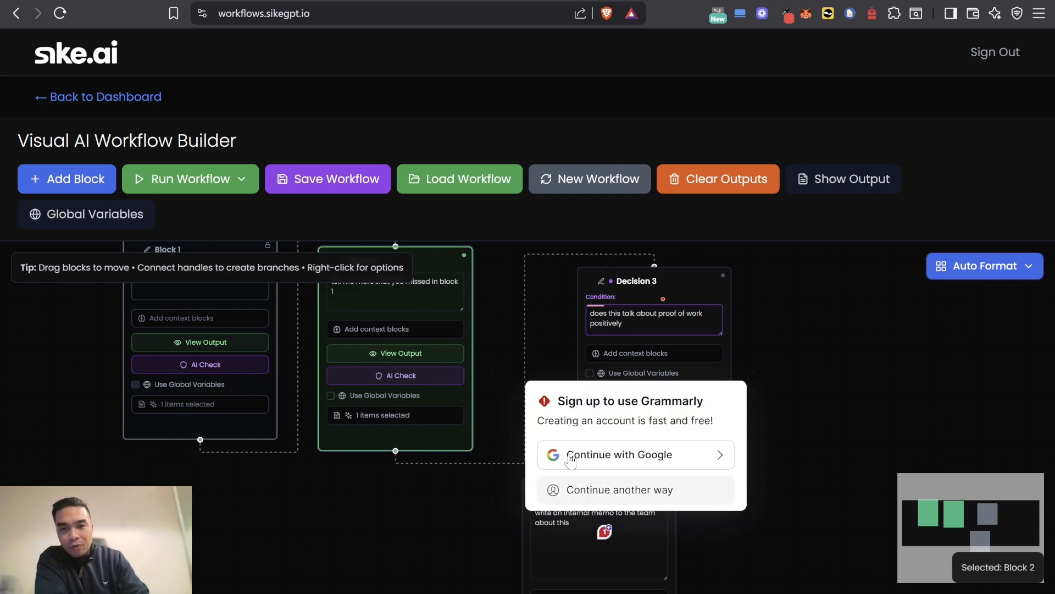
click(842, 522)
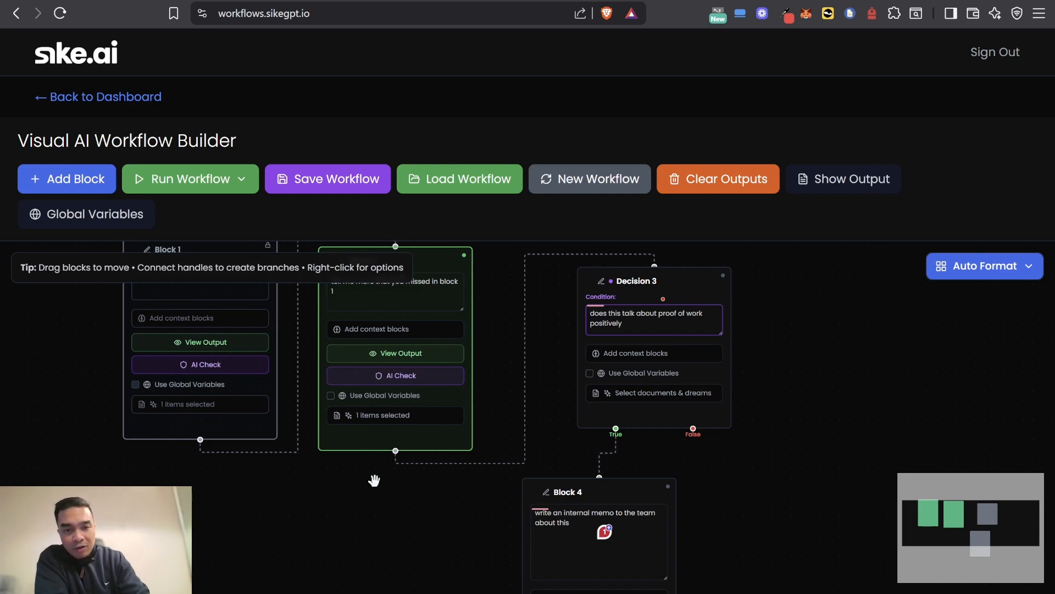
Step: Include the outputs of Block 1 and Block 2 as context blocks for Block 4
drag(416, 560, 406, 360)
scroll(486, 438, up, 5)
drag(482, 440, 378, 508)
click(510, 463)
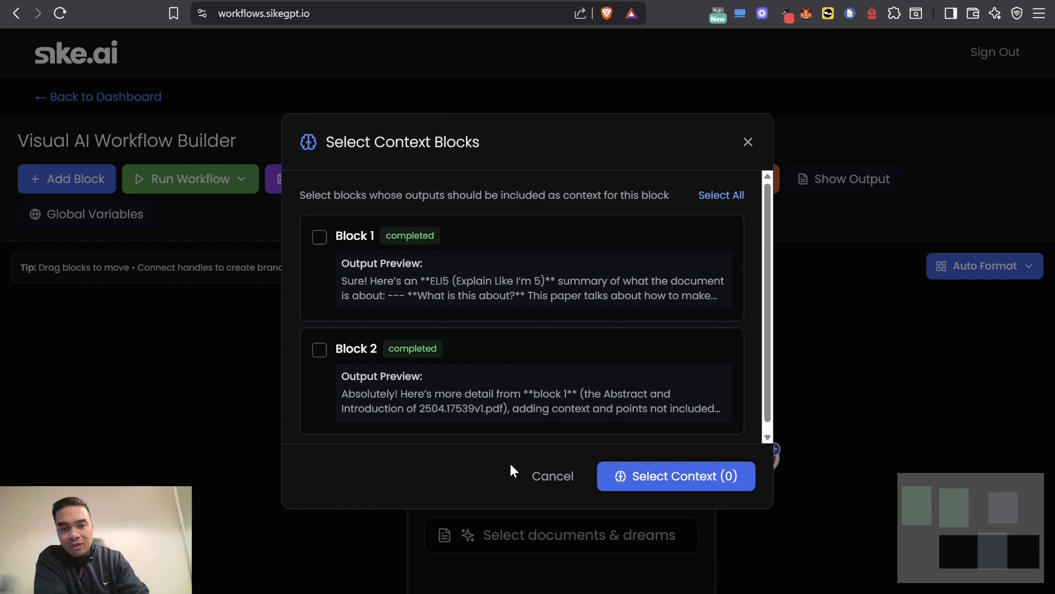
click(318, 351)
click(317, 238)
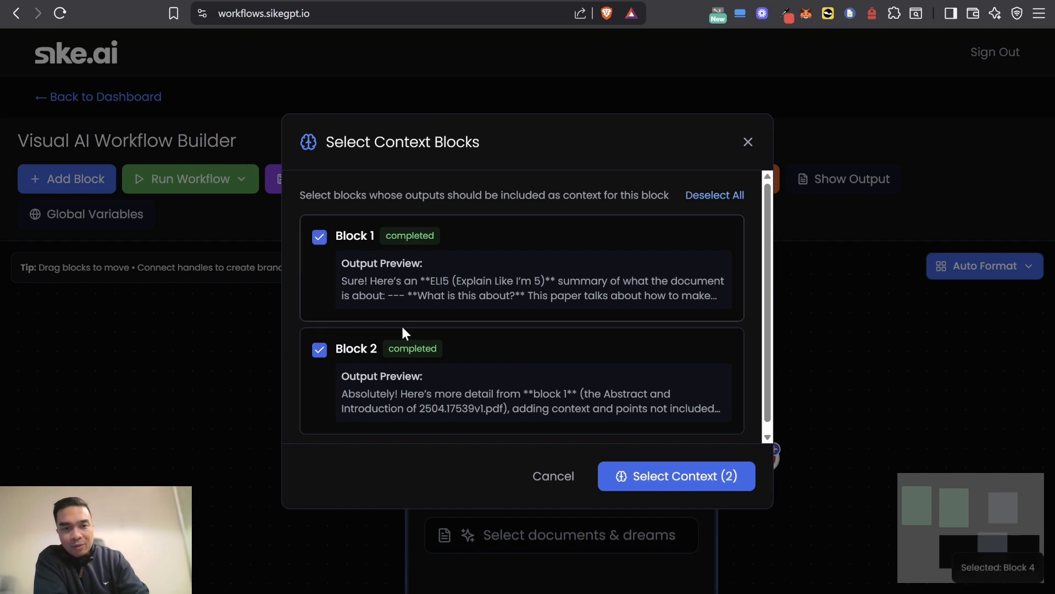
click(695, 477)
Step: Duplicate Block 4 and place the copy beside the original, below Decision 3
scroll(780, 404, down, 4)
drag(805, 358, 699, 486)
drag(774, 480, 679, 430)
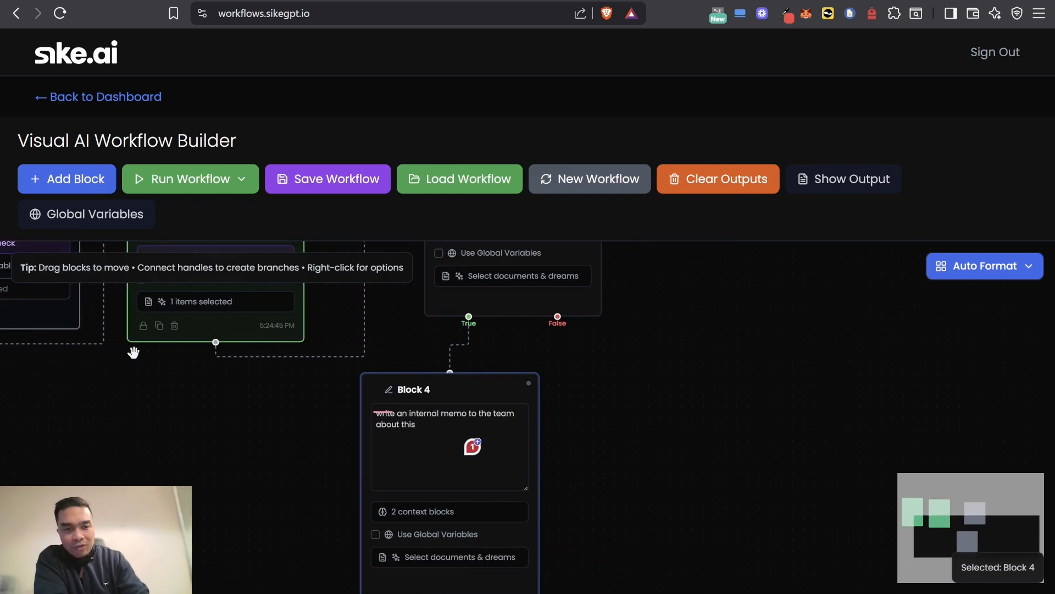
click(64, 183)
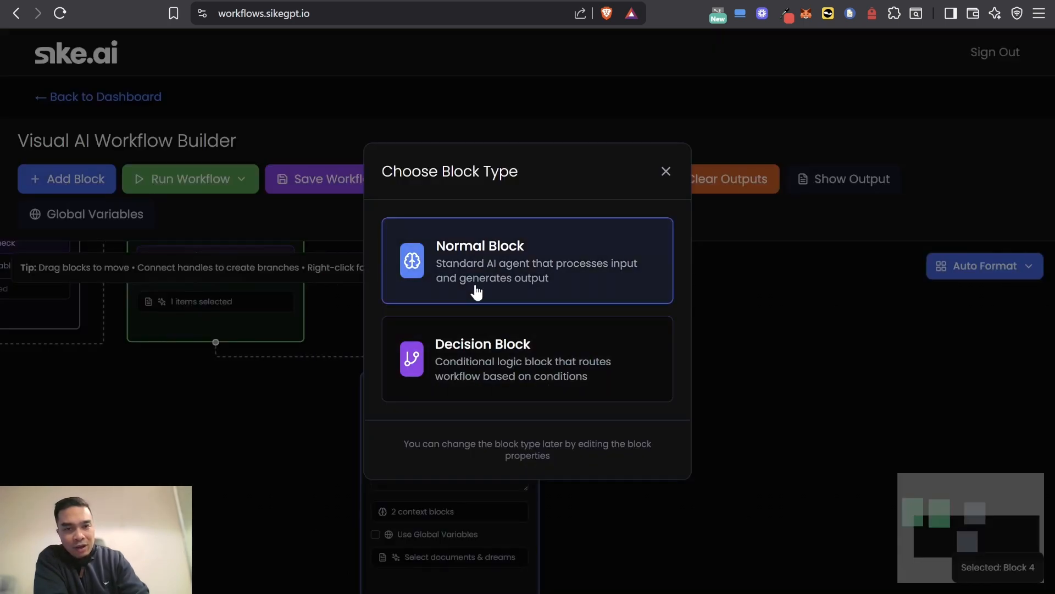
click(666, 172)
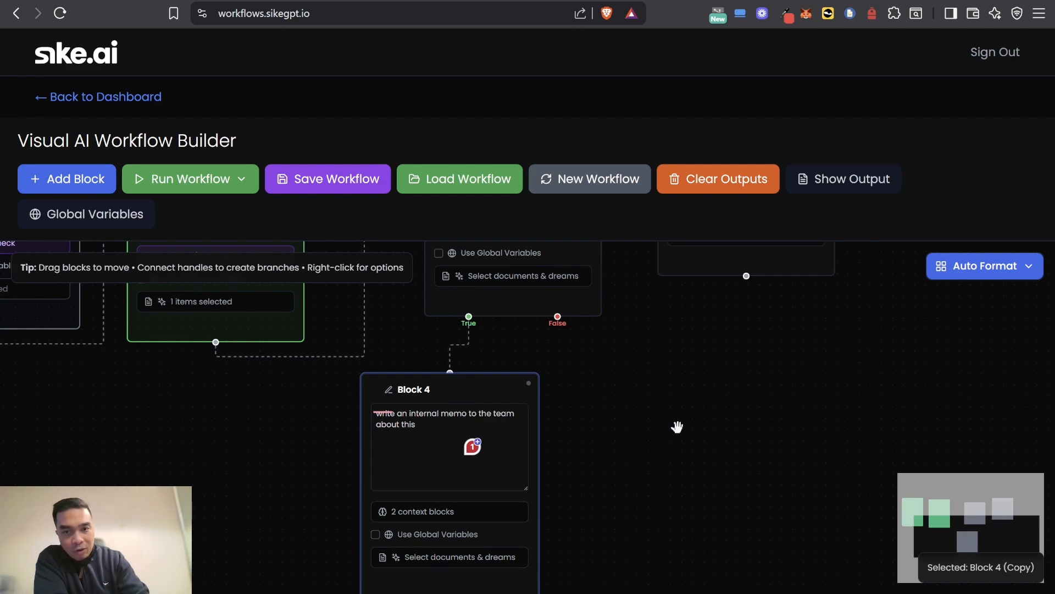
scroll(676, 427, up, 3)
scroll(758, 486, up, 2)
scroll(761, 472, down, 3)
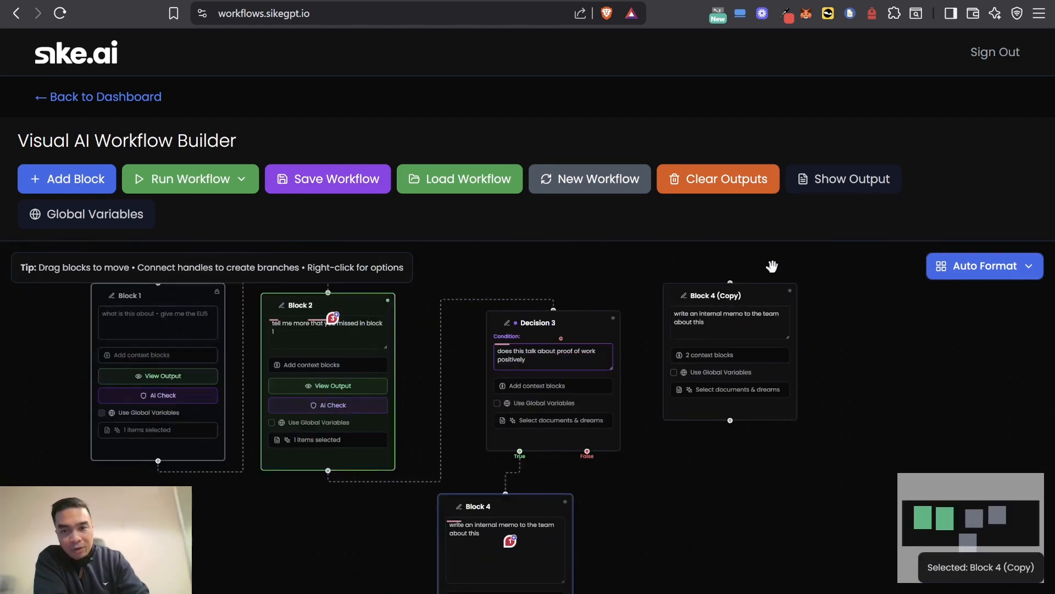
drag(763, 292, 706, 510)
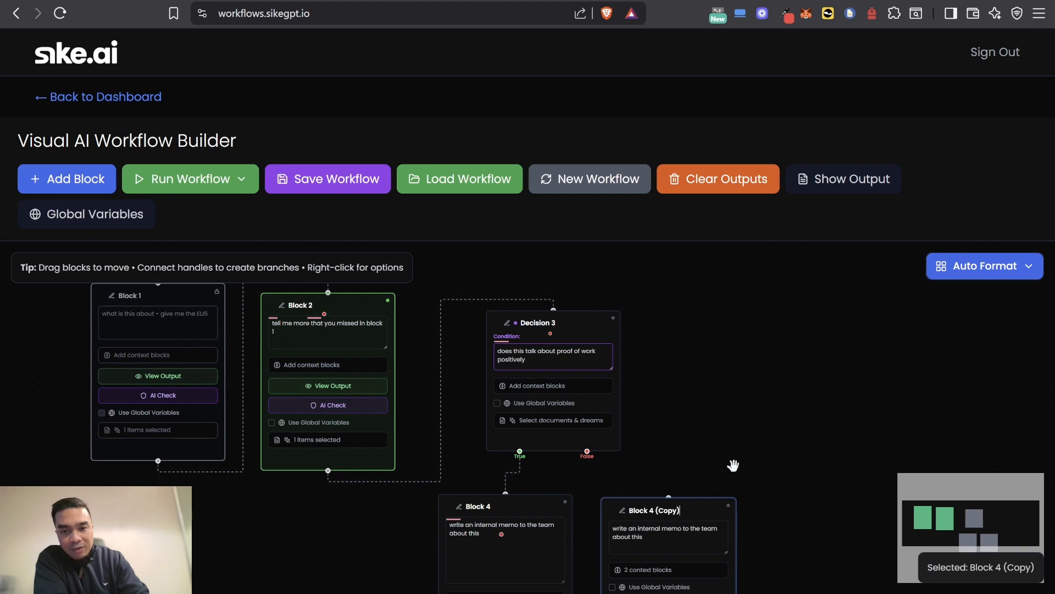
Step: Connect Decision 3's False output to the input of the copied Block 4
scroll(733, 464, up, 3)
drag(479, 442, 623, 520)
scroll(753, 313, down, 5)
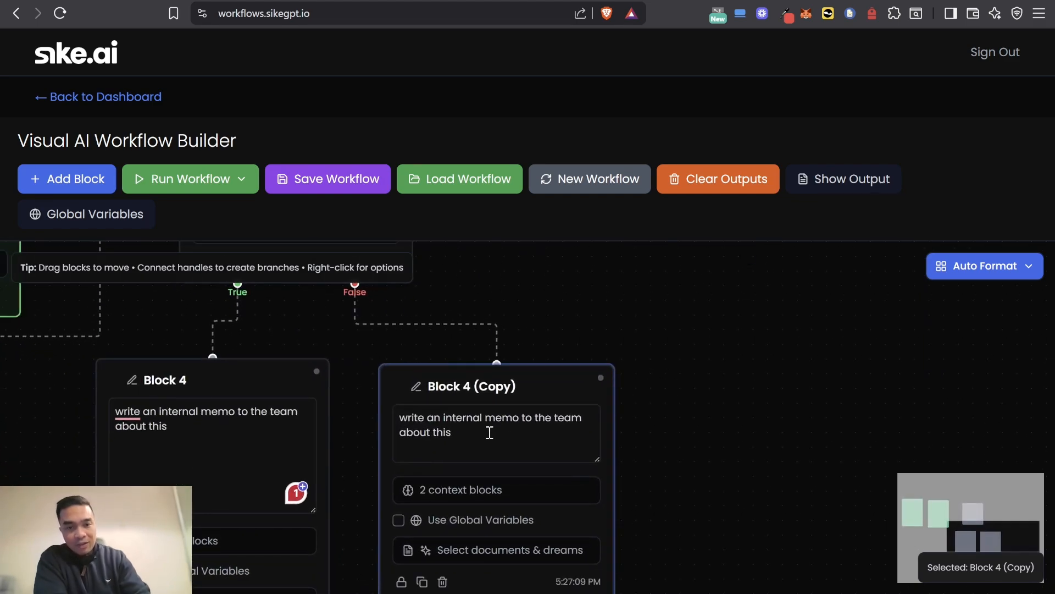
Step: Replace the copied block's instruction with "write a rejection letter to this group about their whitepaper"
click(445, 429)
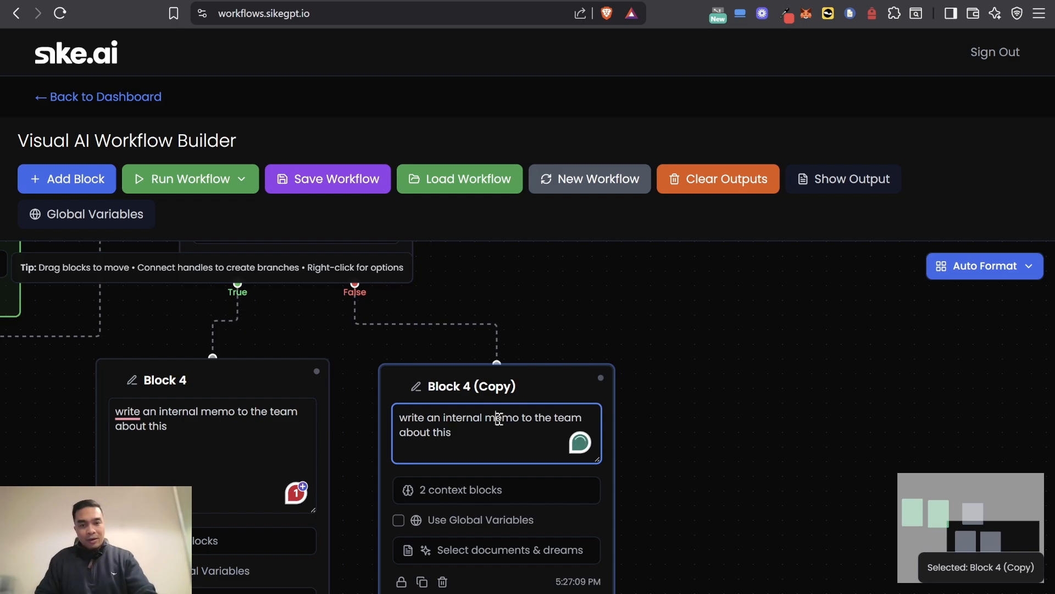
triple_click(499, 419)
text(writep)
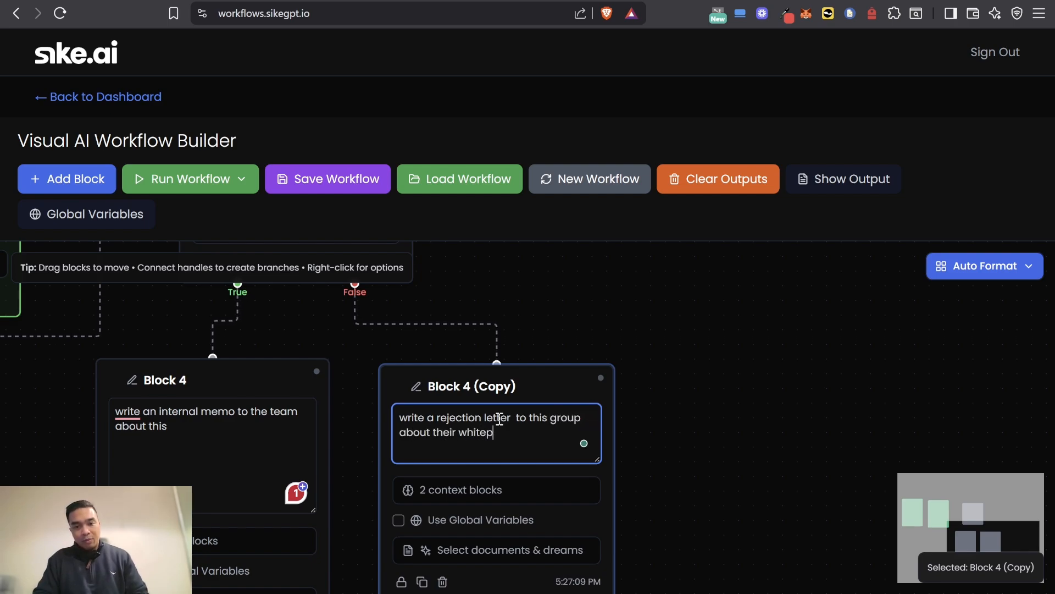
text(aper)
Step: Lock Block 2 against changes
scroll(726, 269, down, 5)
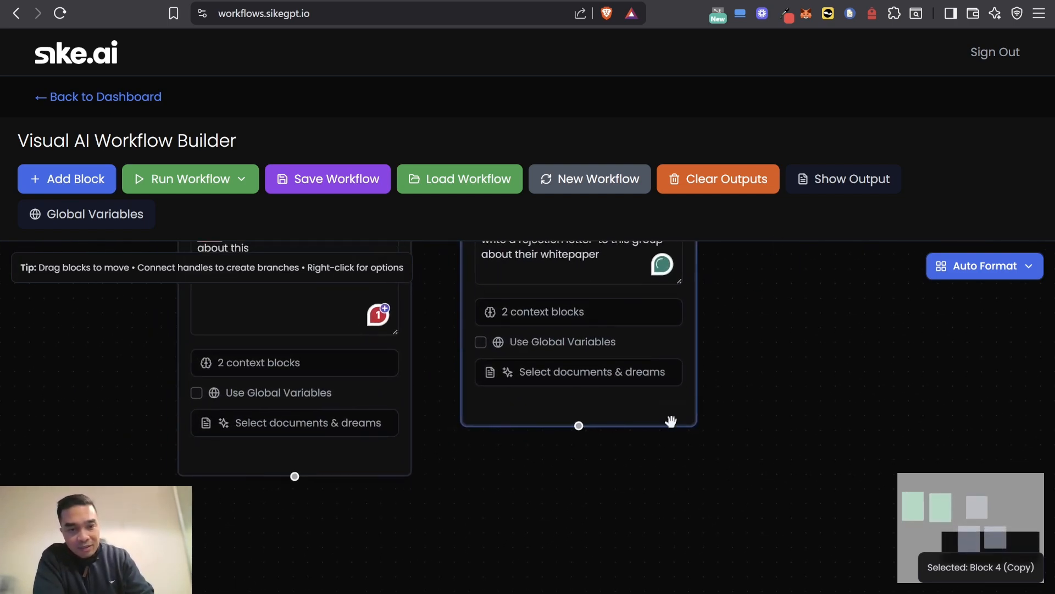
scroll(671, 421, up, 6)
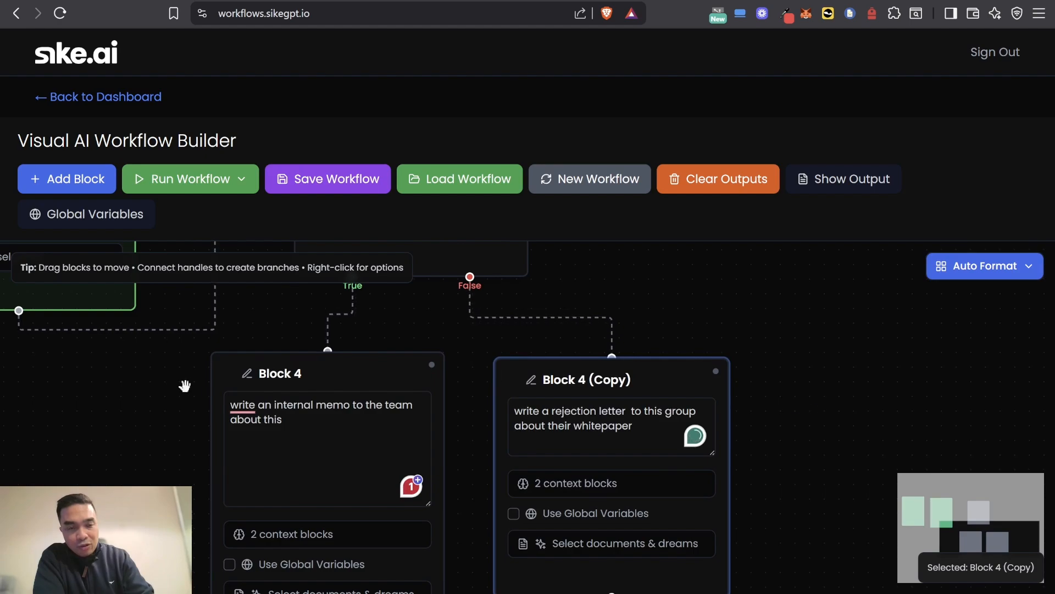
scroll(184, 386, left, 6)
scroll(185, 386, up, 2)
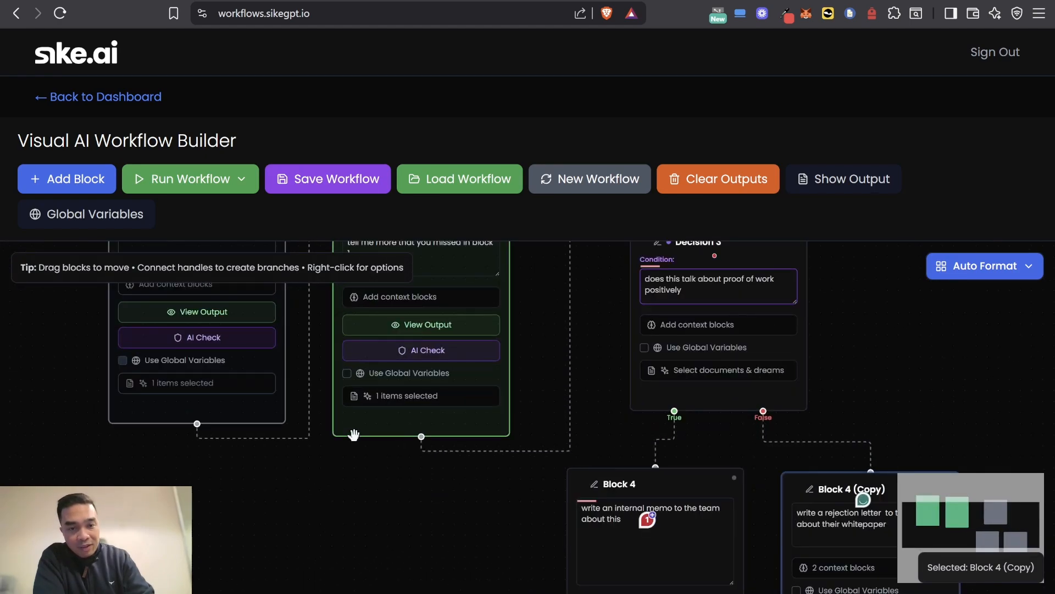
scroll(354, 435, up, 3)
scroll(365, 470, down, 4)
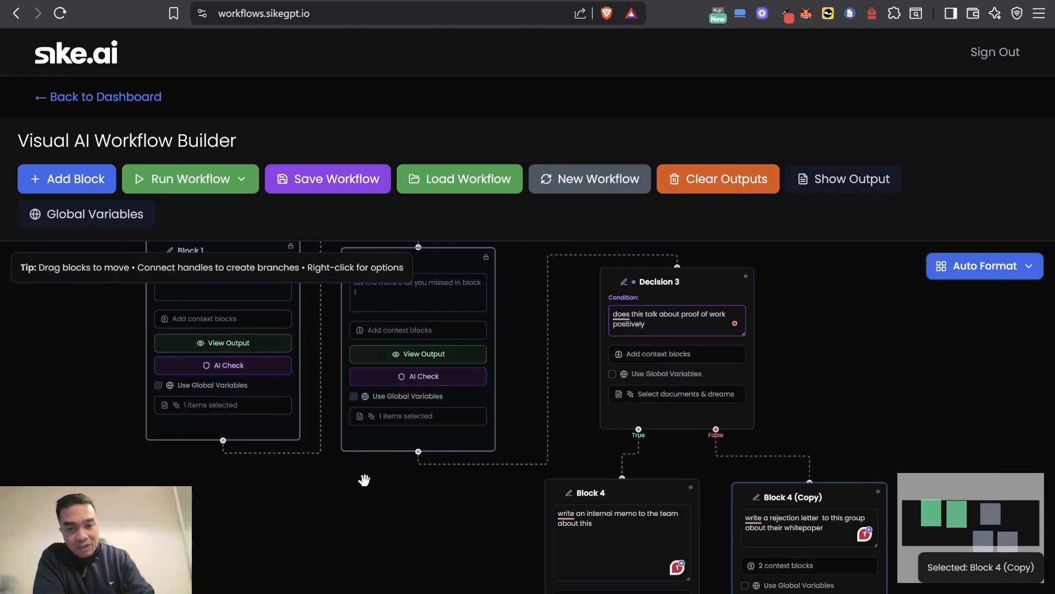
Step: Get an explanation of the workflow and examine its execution plan, including the overview, execution statistics and blocks that will execute
scroll(287, 452, down, 3)
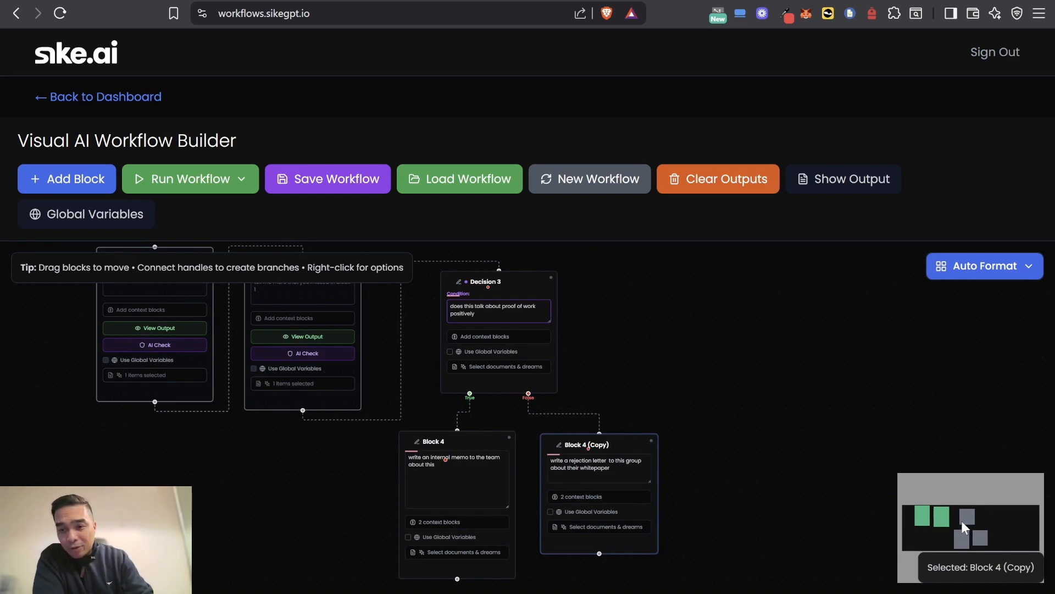
drag(622, 376, 735, 402)
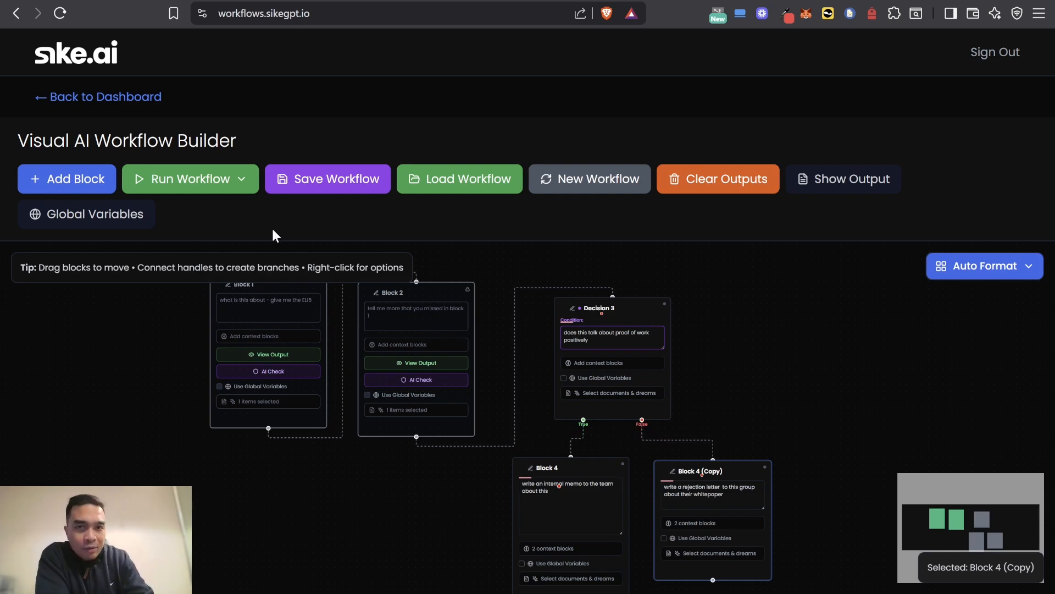
click(232, 187)
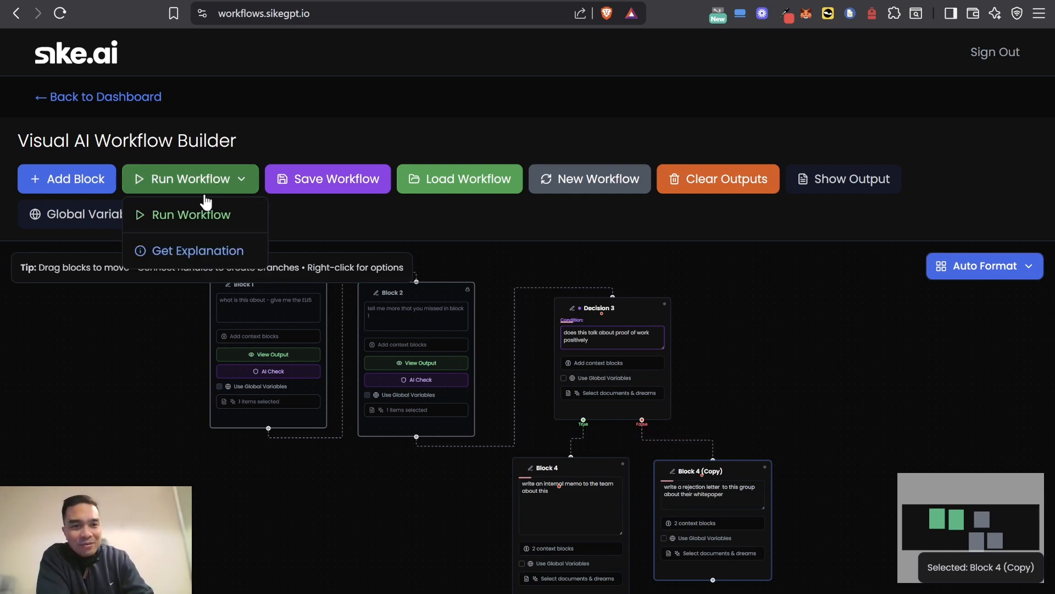
click(172, 264)
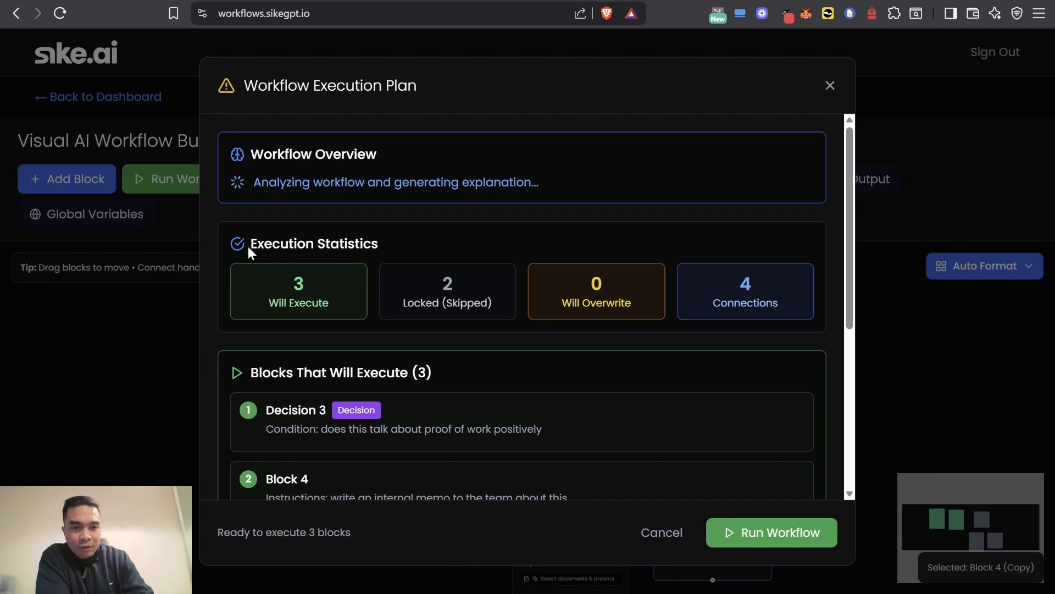
scroll(248, 250, down, 1)
scroll(248, 250, down, 1)
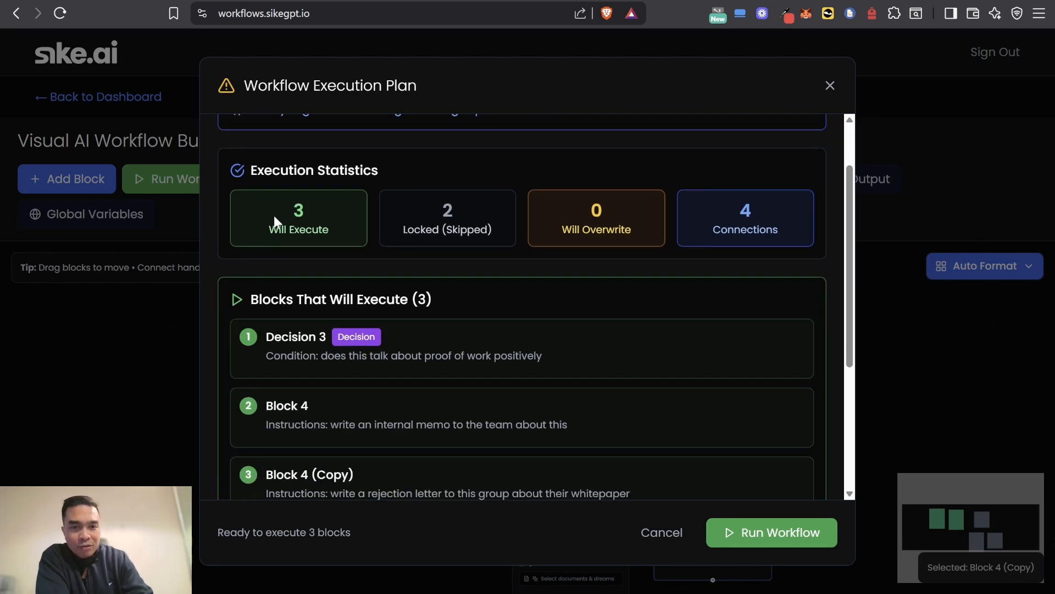
scroll(367, 387, down, 3)
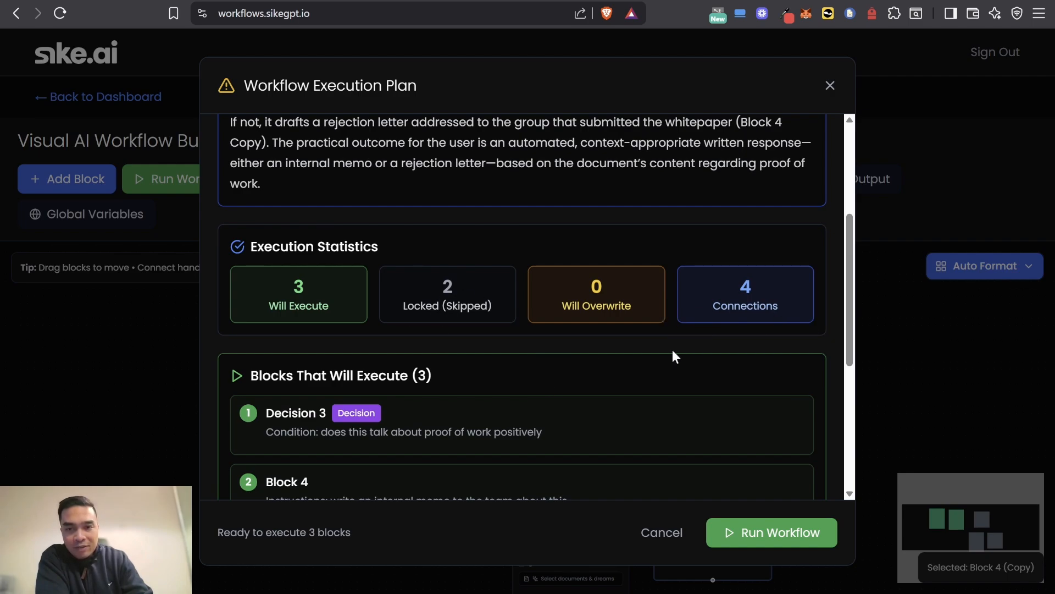
scroll(672, 356, down, 3)
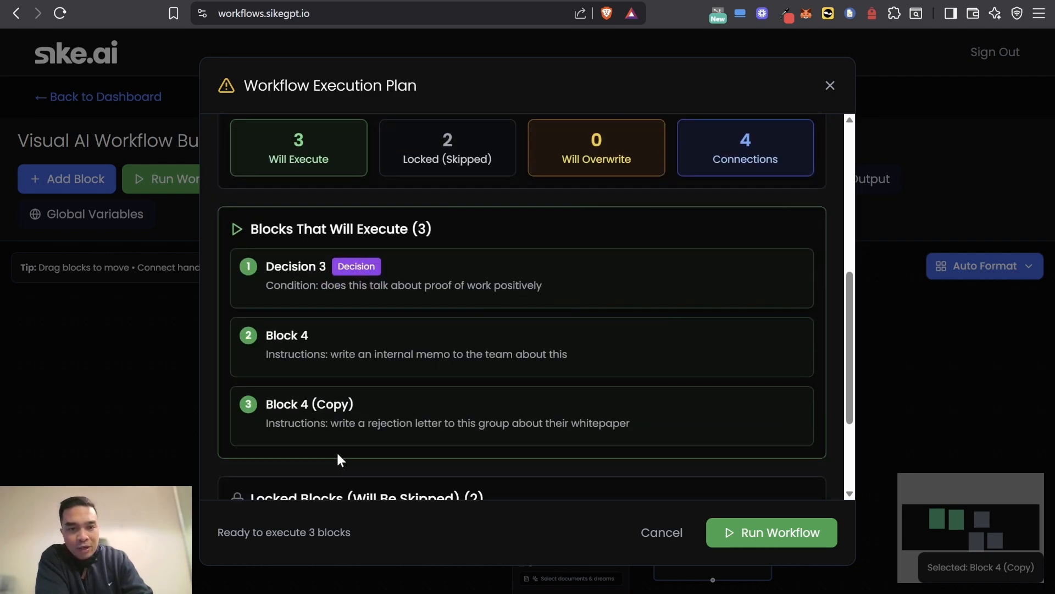
scroll(336, 448, down, 3)
scroll(338, 428, up, 10)
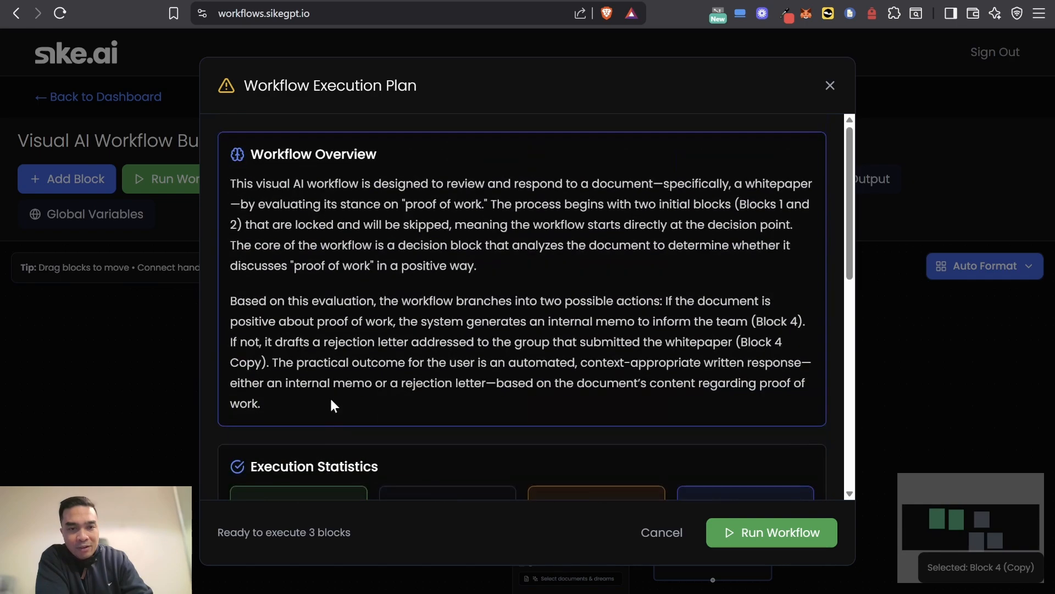
drag(227, 186, 304, 295)
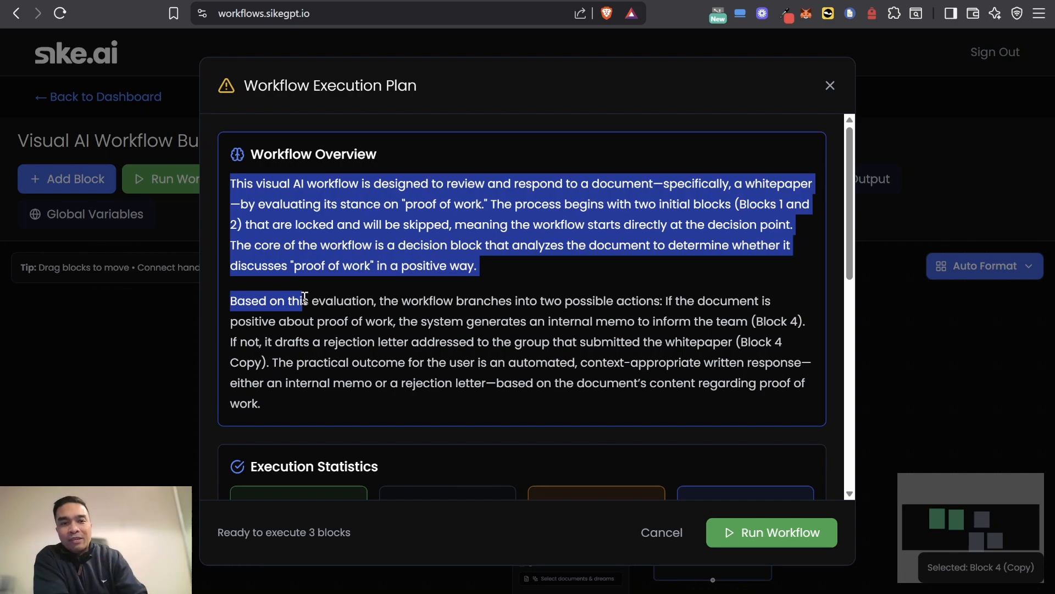
click(453, 420)
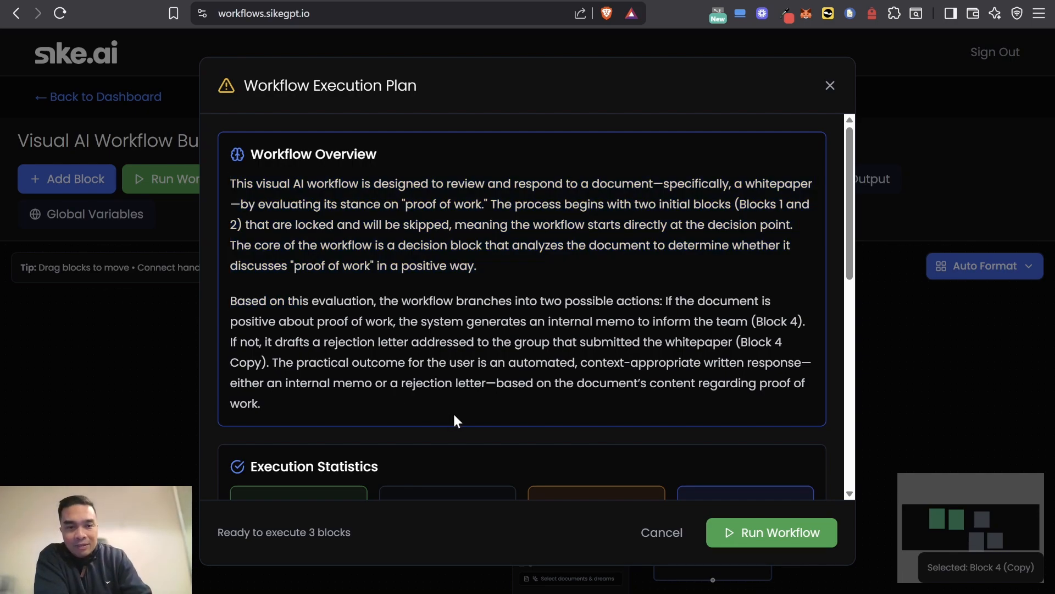
Step: Run the workflow from the execution plan and dismiss the workflow output once the branch blocks are in view
click(756, 530)
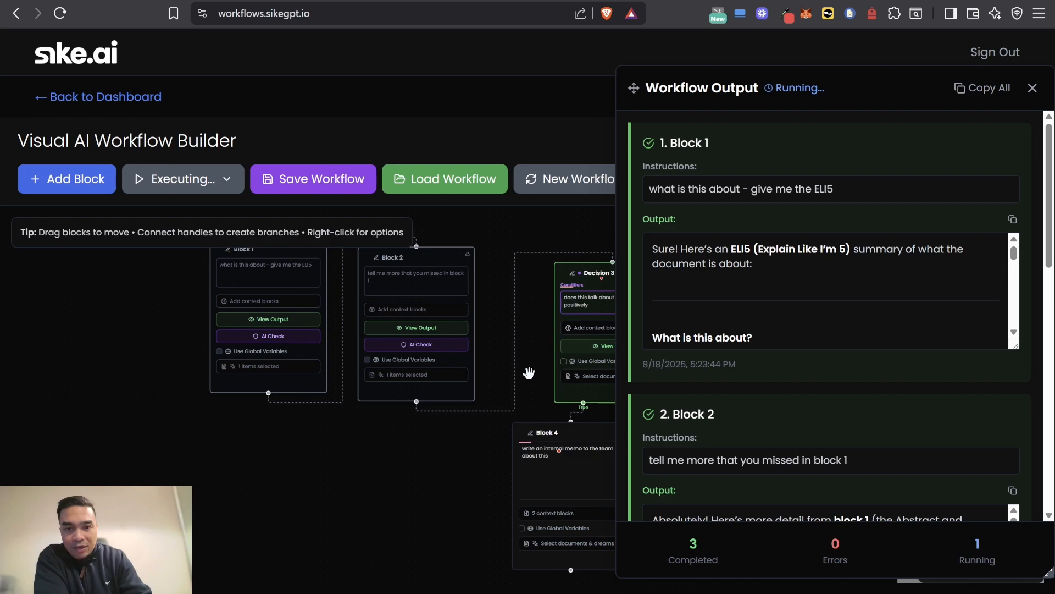
drag(527, 372, 296, 370)
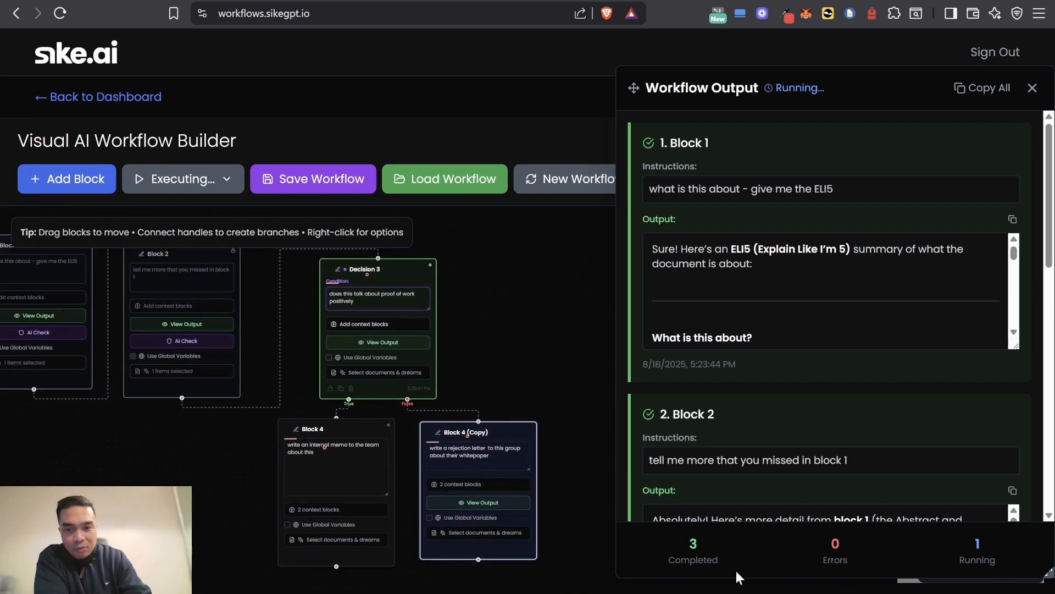
click(1032, 91)
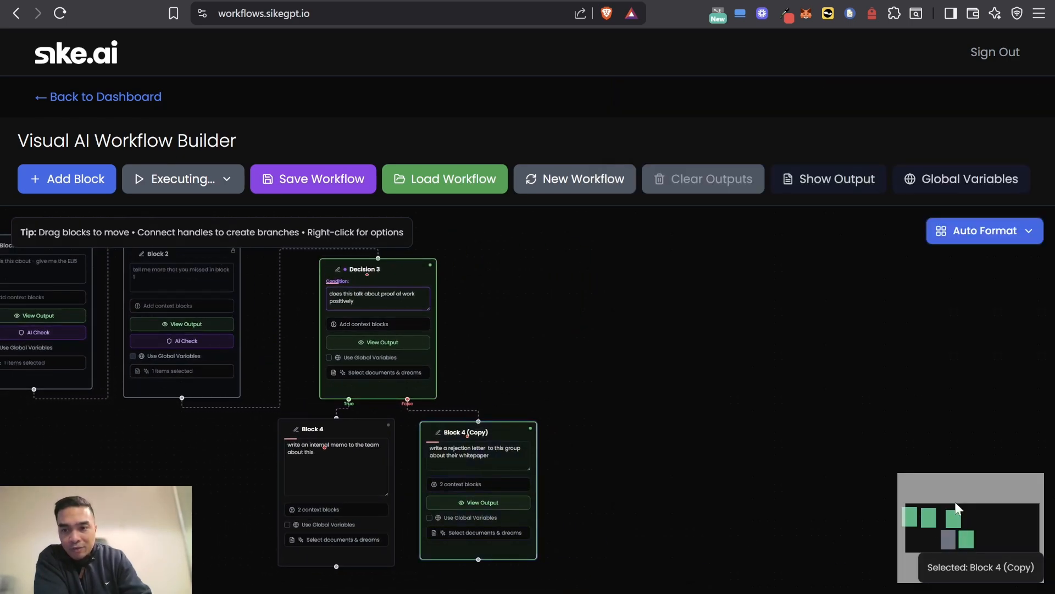
Step: View Decision 3's output to check how the proof of work condition was evaluated, and close it
drag(629, 409, 640, 334)
scroll(299, 374, up, 3)
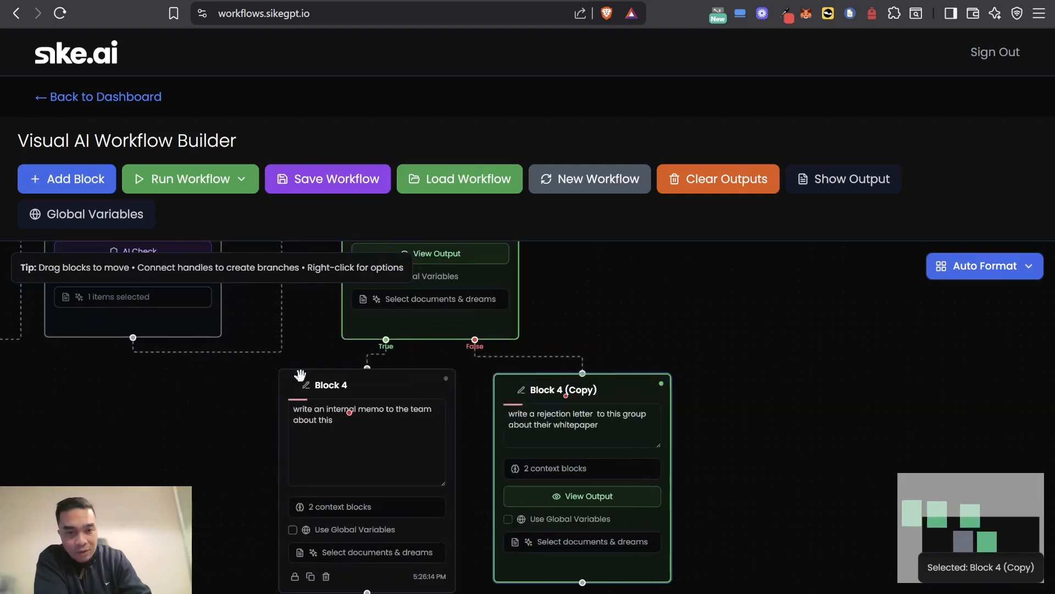
drag(326, 354, 334, 491)
scroll(370, 314, up, 2)
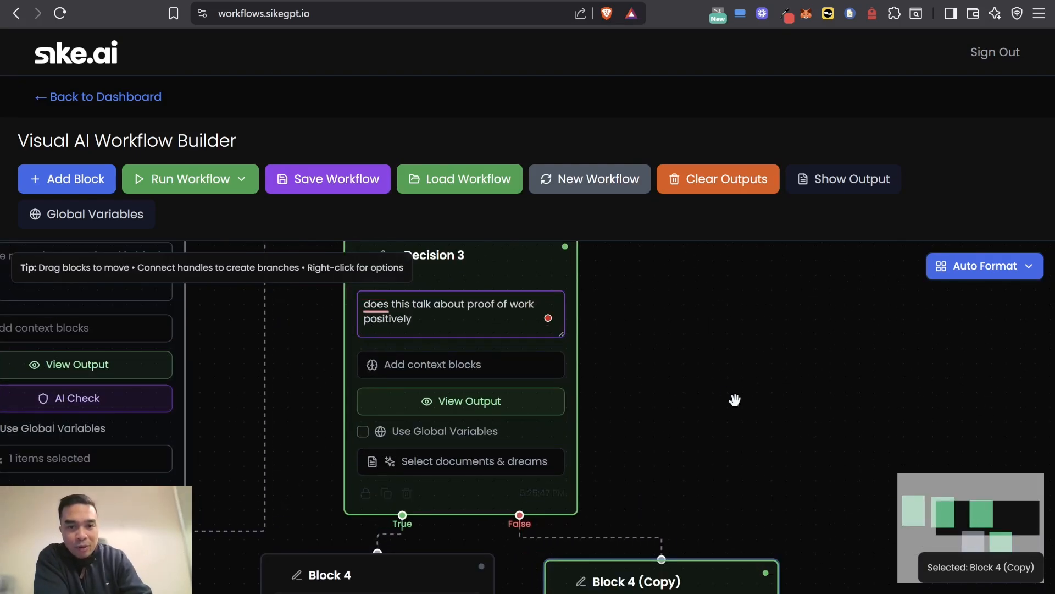
drag(734, 401, 683, 325)
drag(650, 392, 636, 414)
click(352, 354)
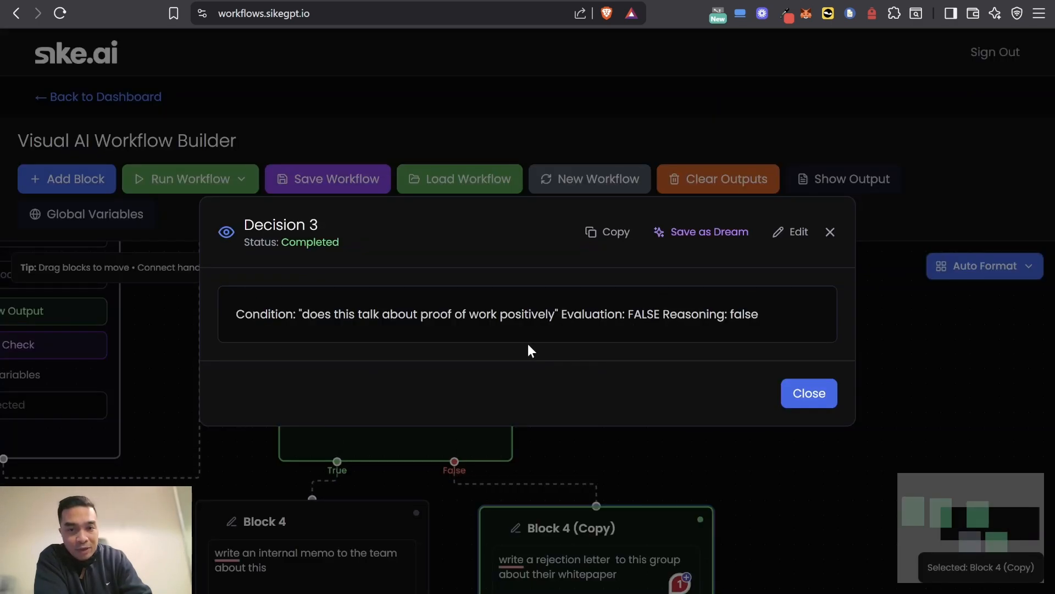
click(817, 396)
Step: View the output of Block 4 (Copy) and read the generated rejection letter
drag(784, 480, 730, 258)
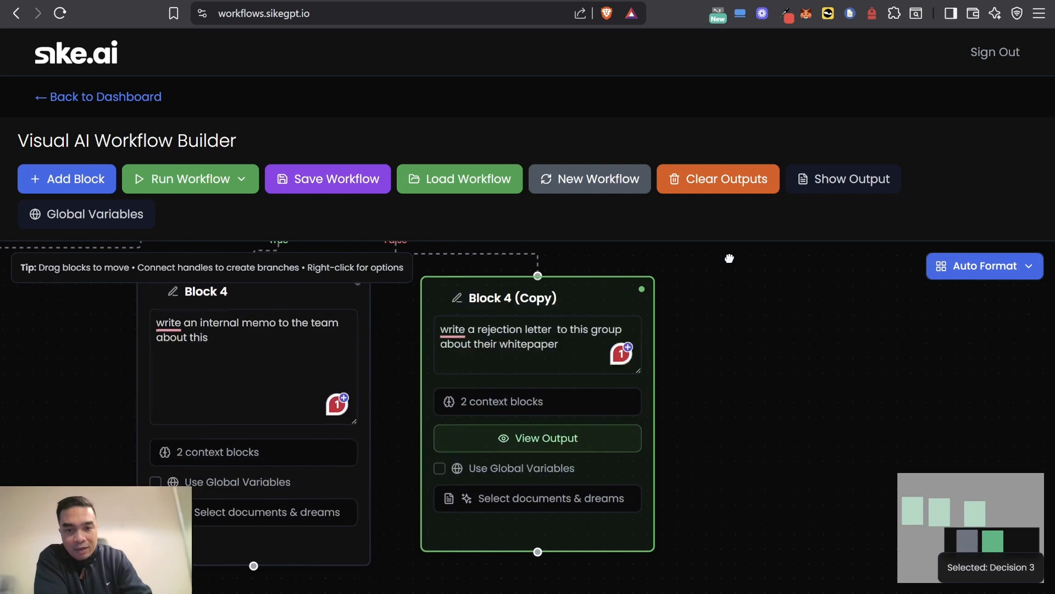
click(540, 439)
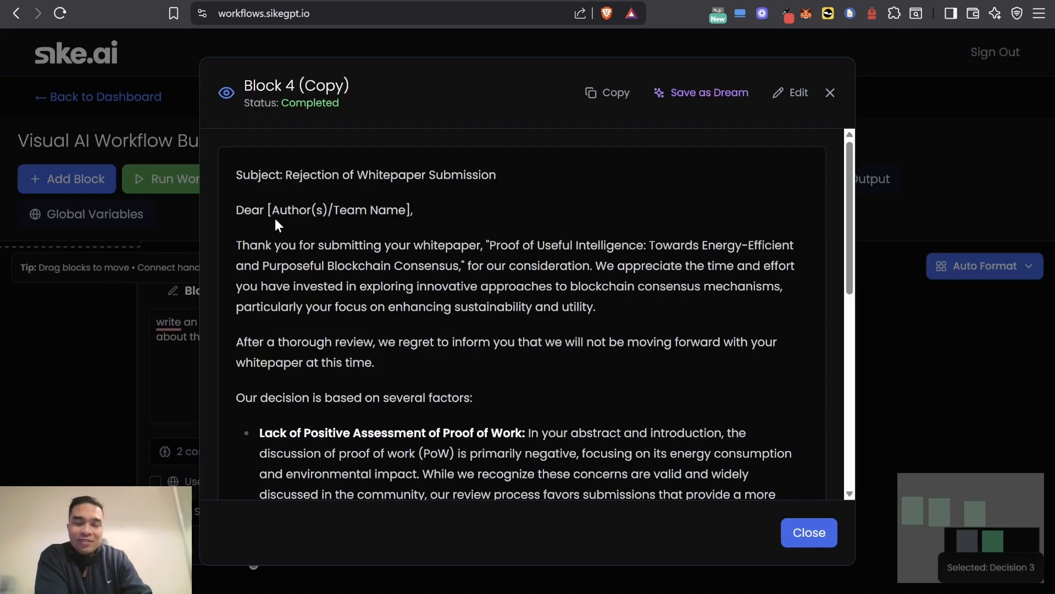
scroll(490, 322, down, 10)
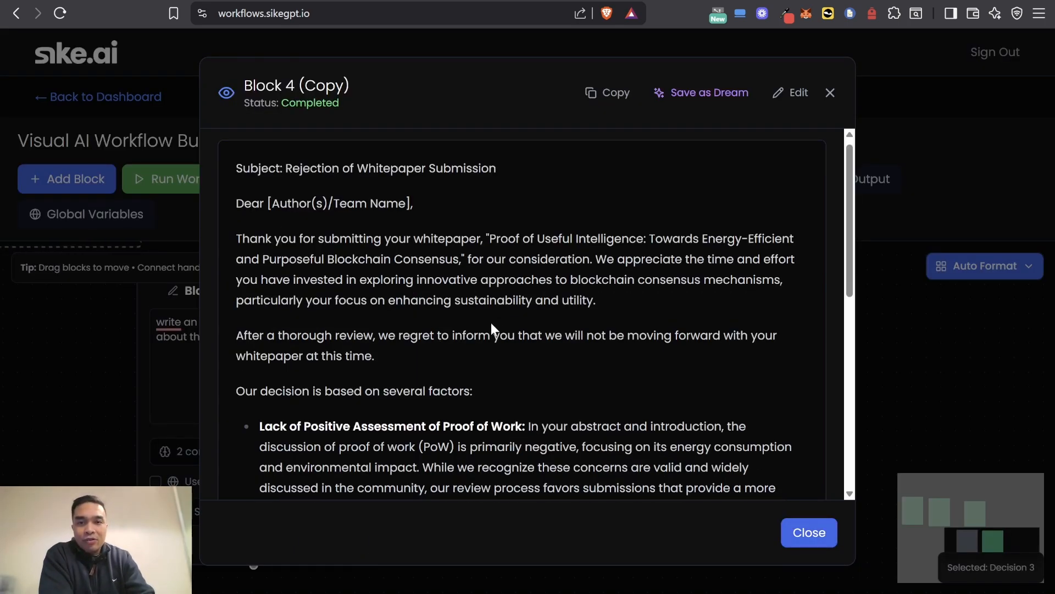
scroll(486, 328, up, 10)
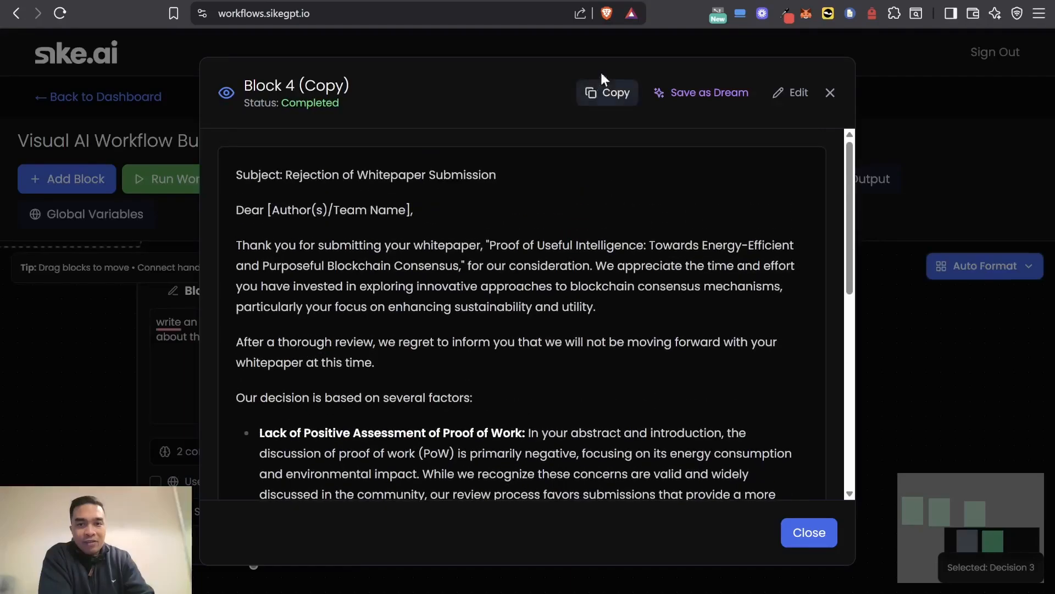
click(691, 94)
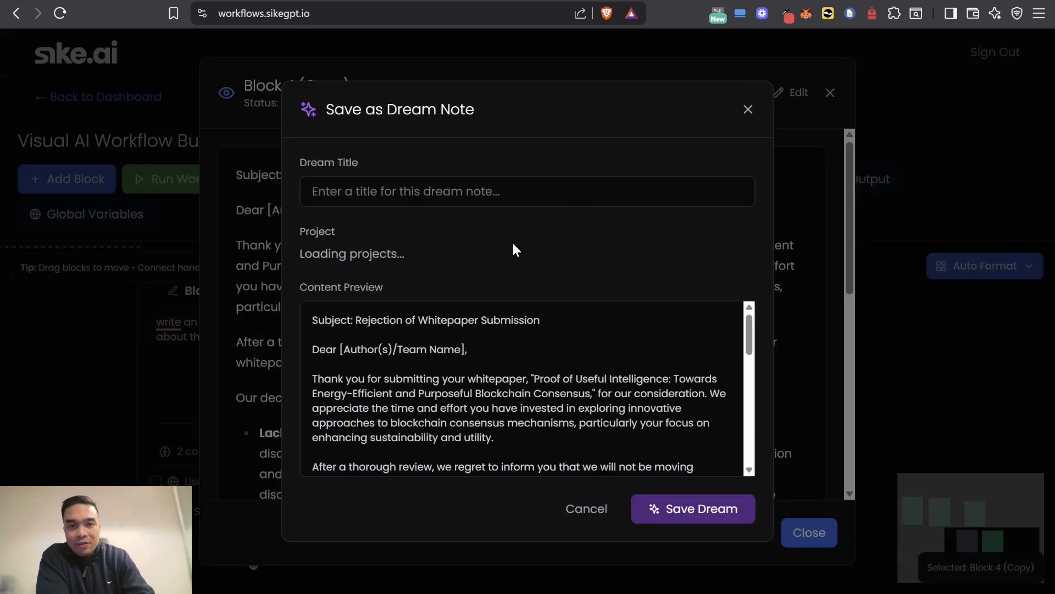
click(407, 253)
scroll(406, 405, down, 5)
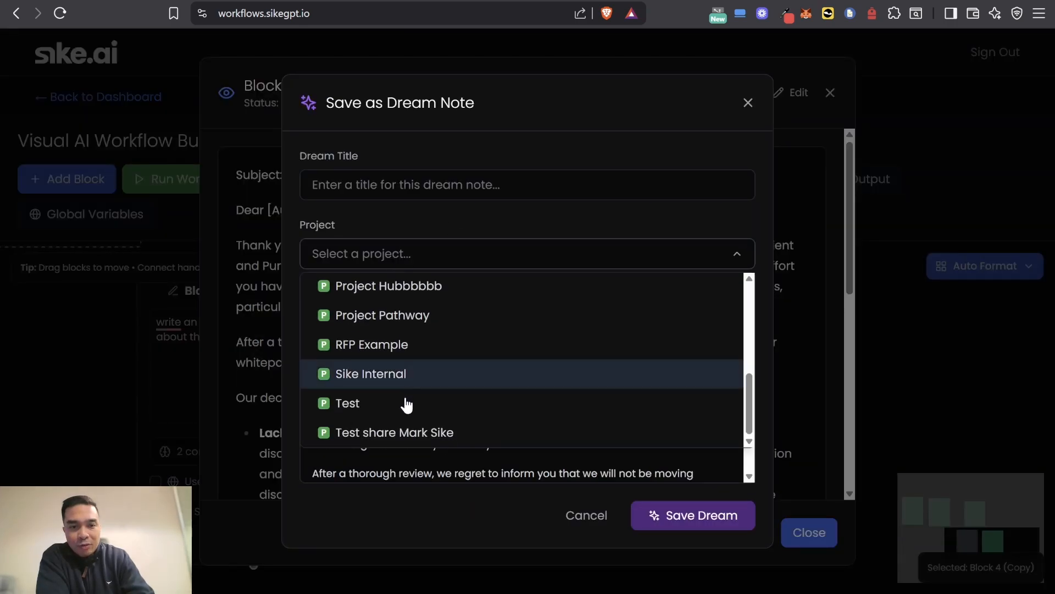
scroll(419, 403, up, 8)
click(751, 104)
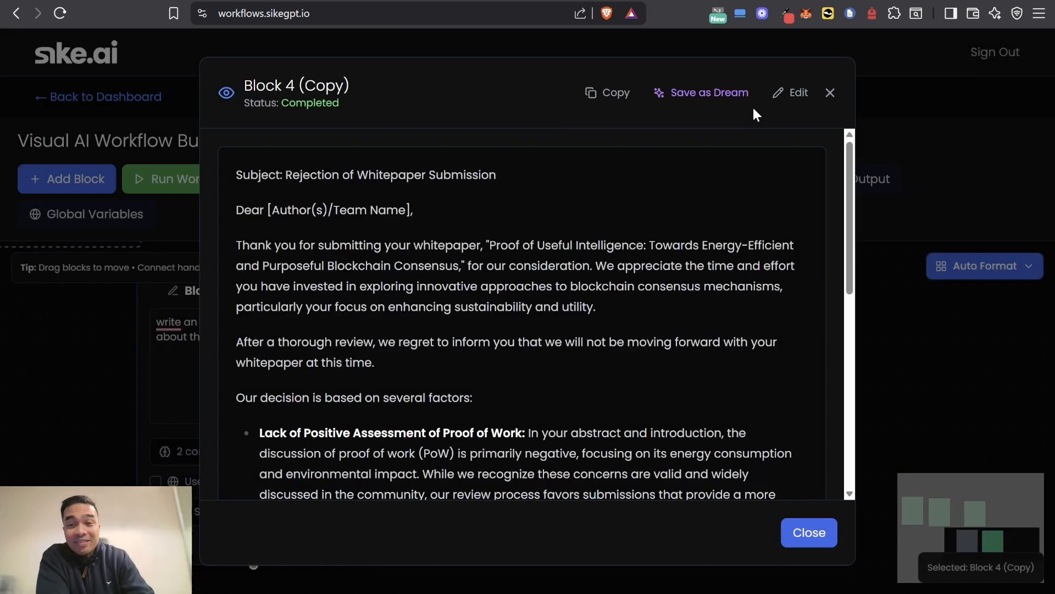
Step: Close the rejection letter, show the combined workflow output through Block 4 (Copy), and copy all of it
click(828, 93)
click(853, 186)
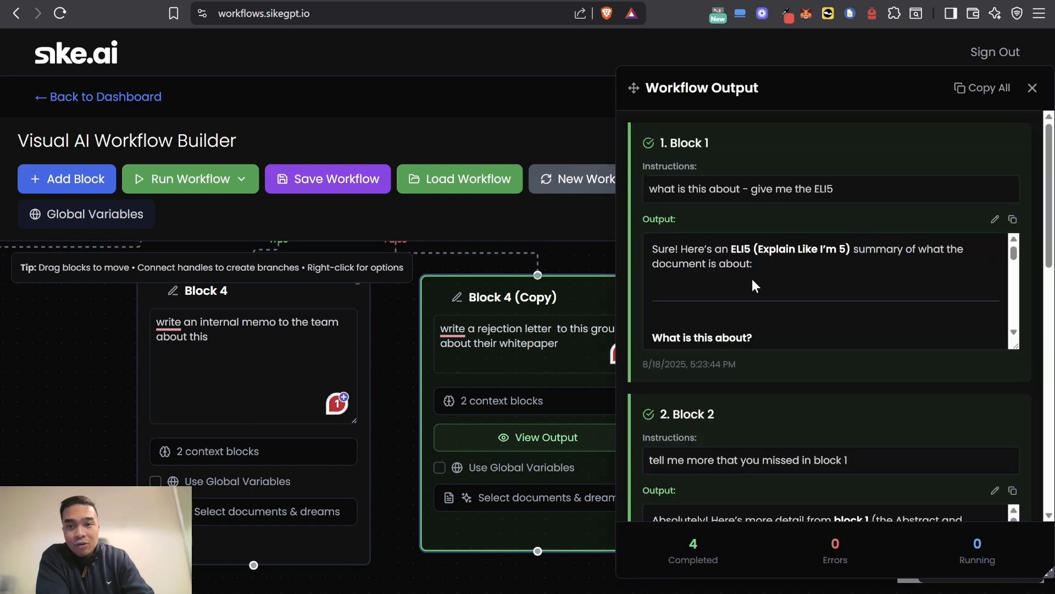
scroll(830, 394, down, 8)
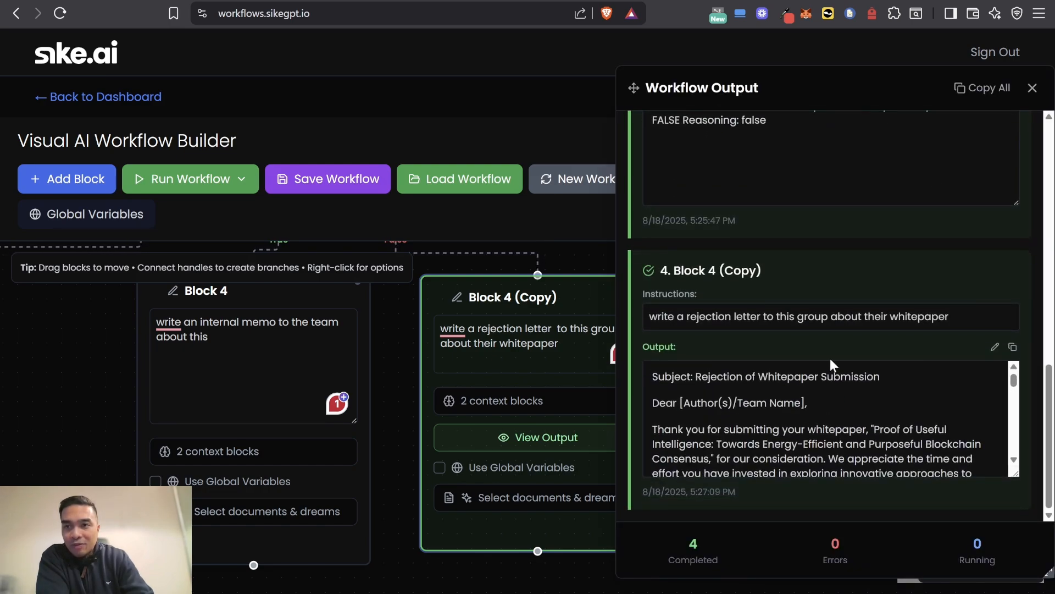
click(984, 88)
click(1031, 90)
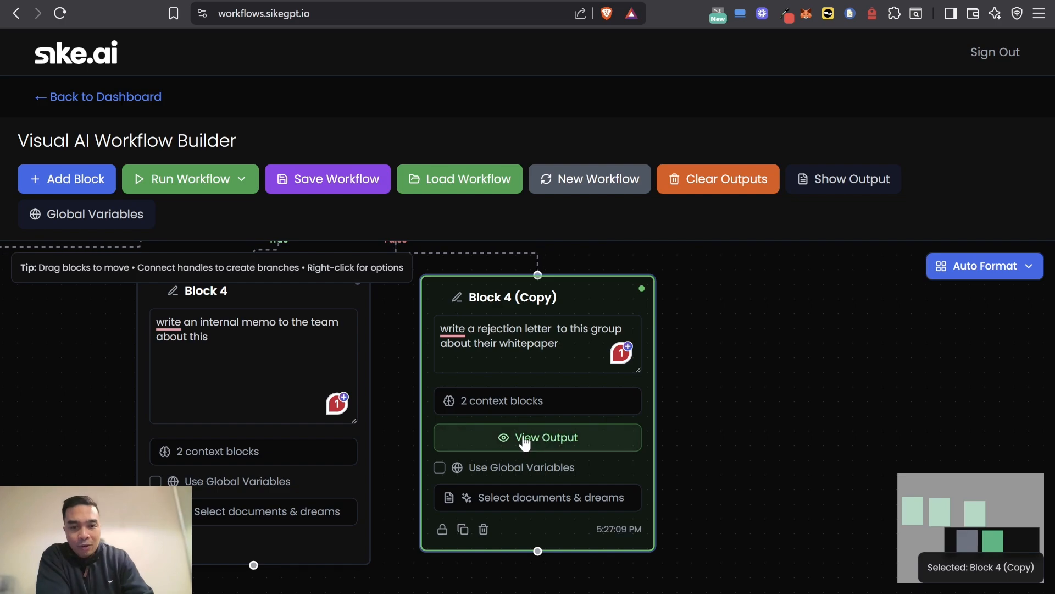
Step: Reopen the output of Block 4 (Copy), skim the rest of the rejection letter, and close it
click(544, 440)
scroll(847, 187, down, 2)
click(833, 95)
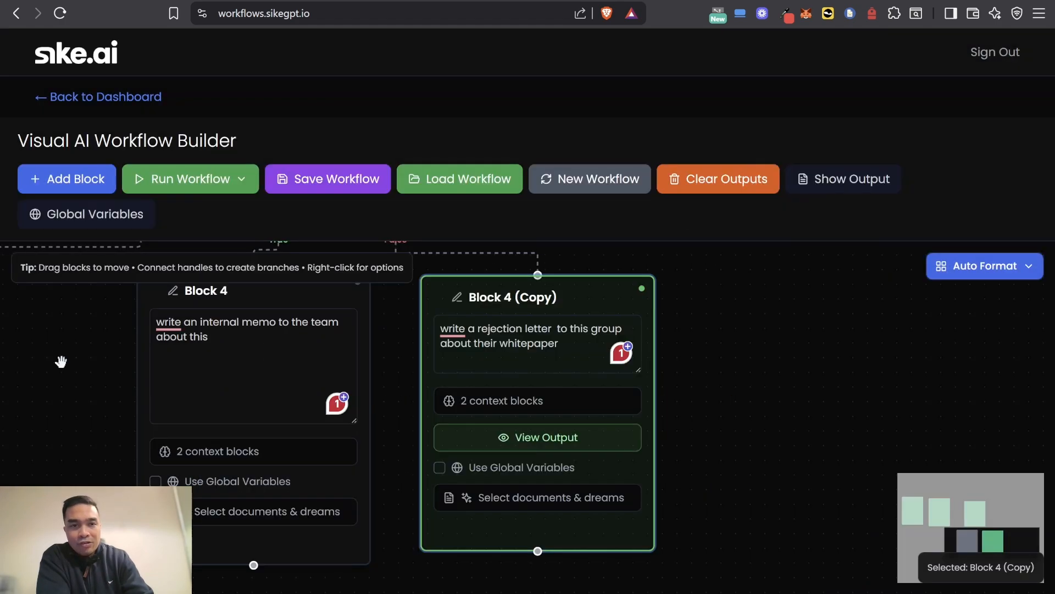
Step: View Block 2's output with the additional key points from Block 1, and close it
scroll(66, 357, down, 3)
drag(80, 351, 591, 474)
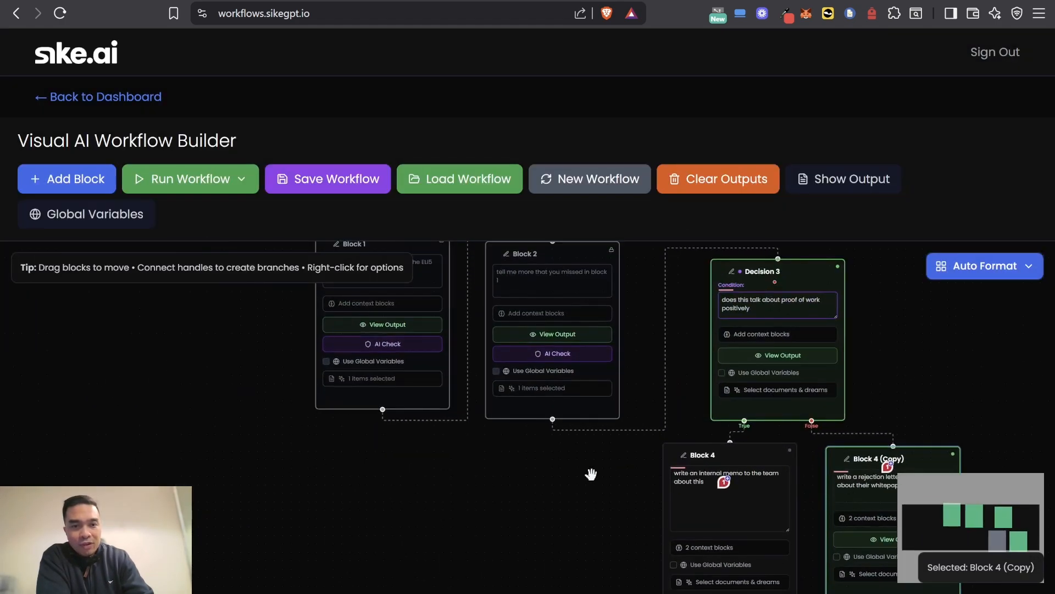
click(550, 334)
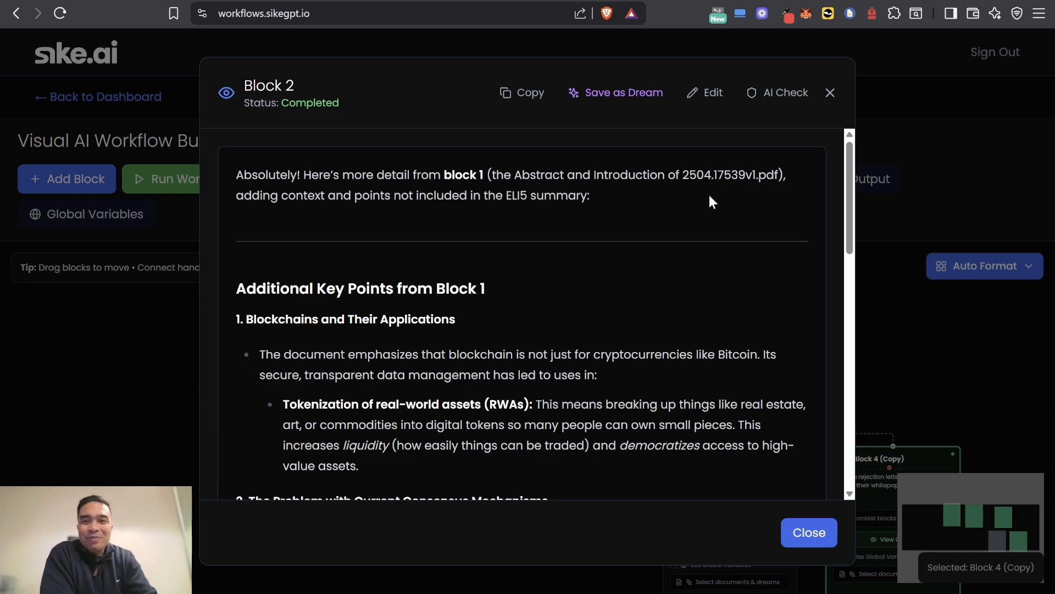
click(830, 93)
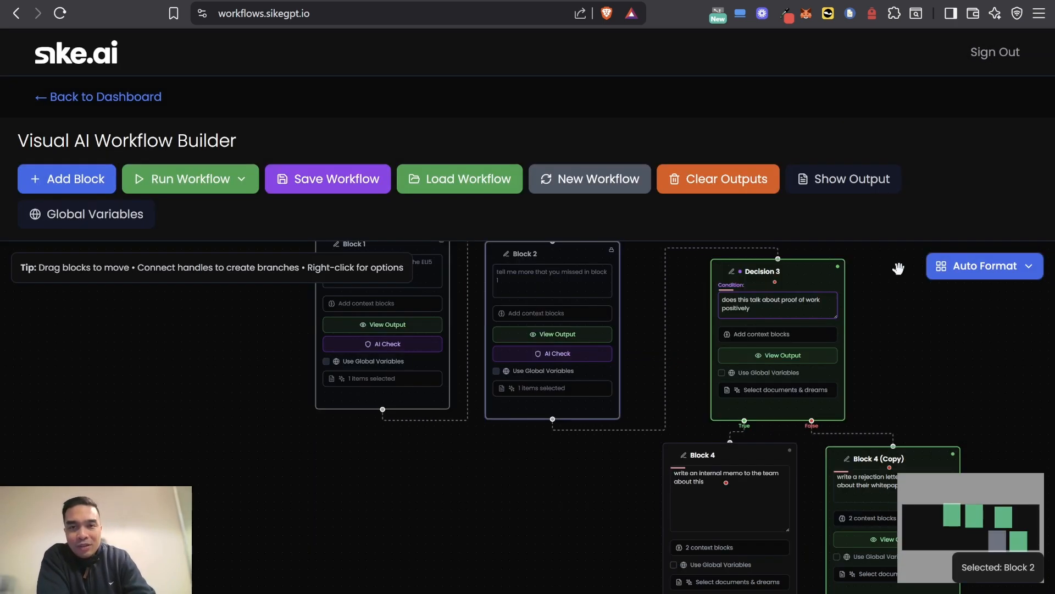
drag(911, 328, 708, 234)
scroll(681, 306, down, 1)
drag(681, 306, 628, 388)
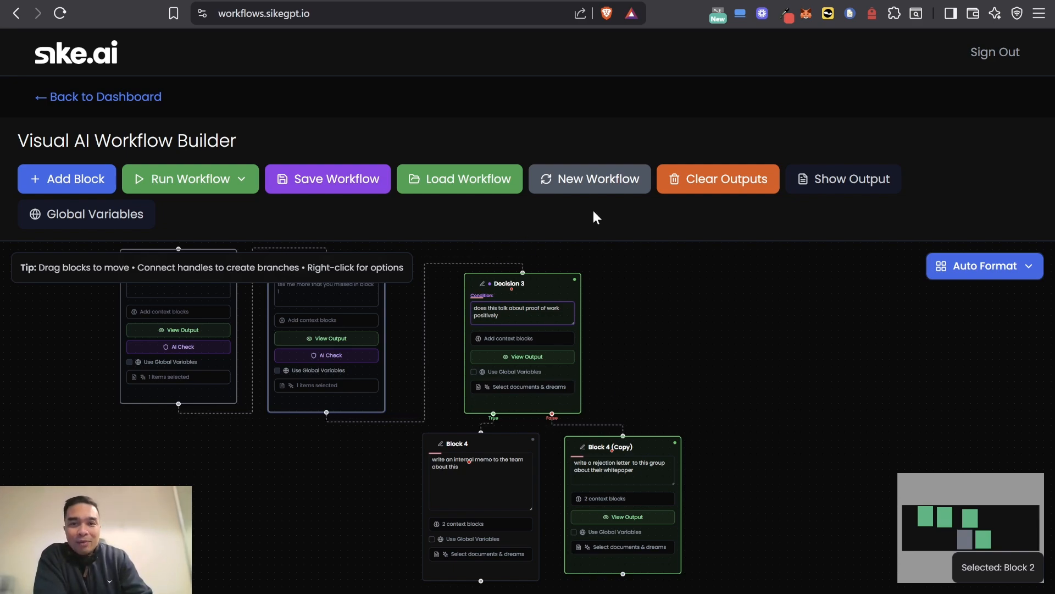
Step: Start a new workflow and describe it for AI generation as "i want to create a review of a crypto whitepaper"
click(565, 182)
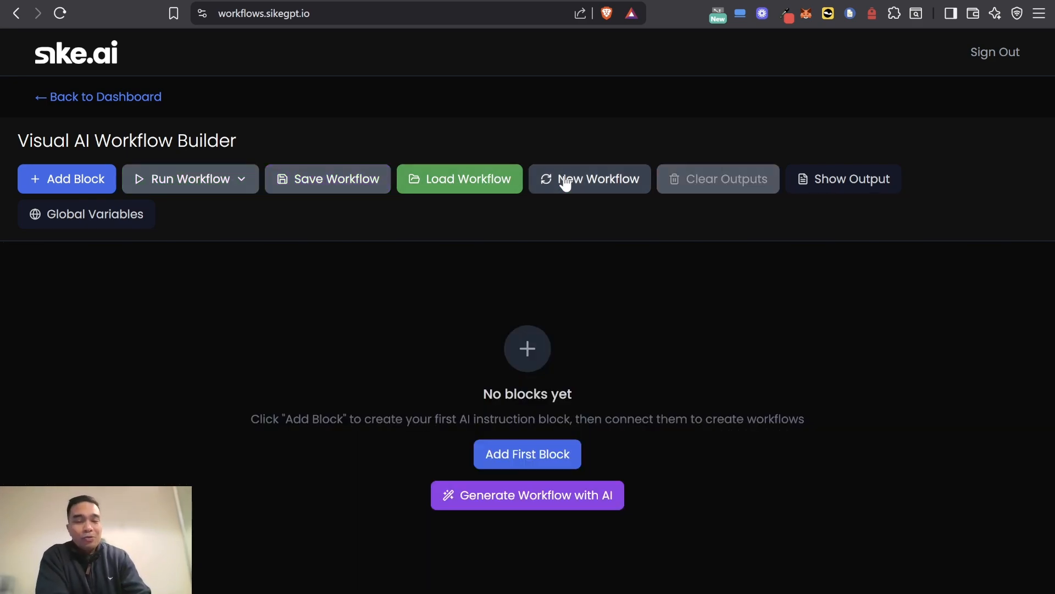
click(483, 496)
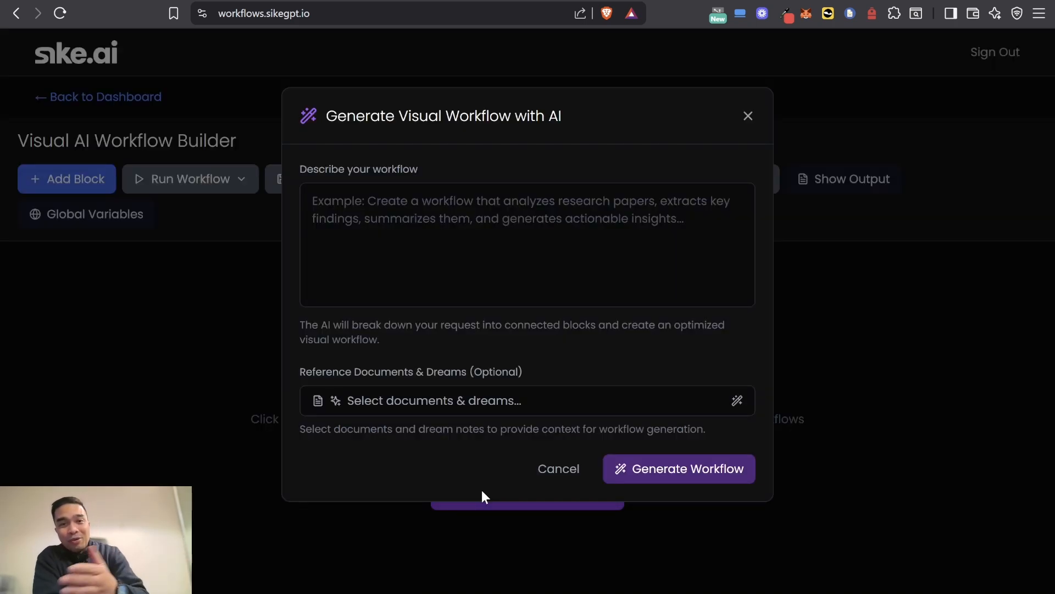
click(471, 245)
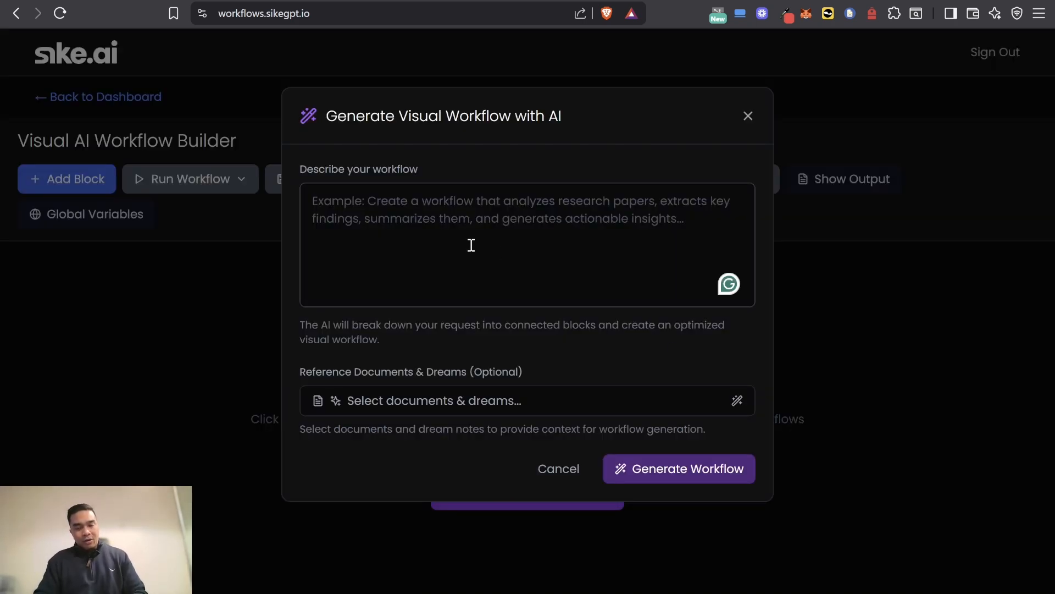
text(i want to create a review)
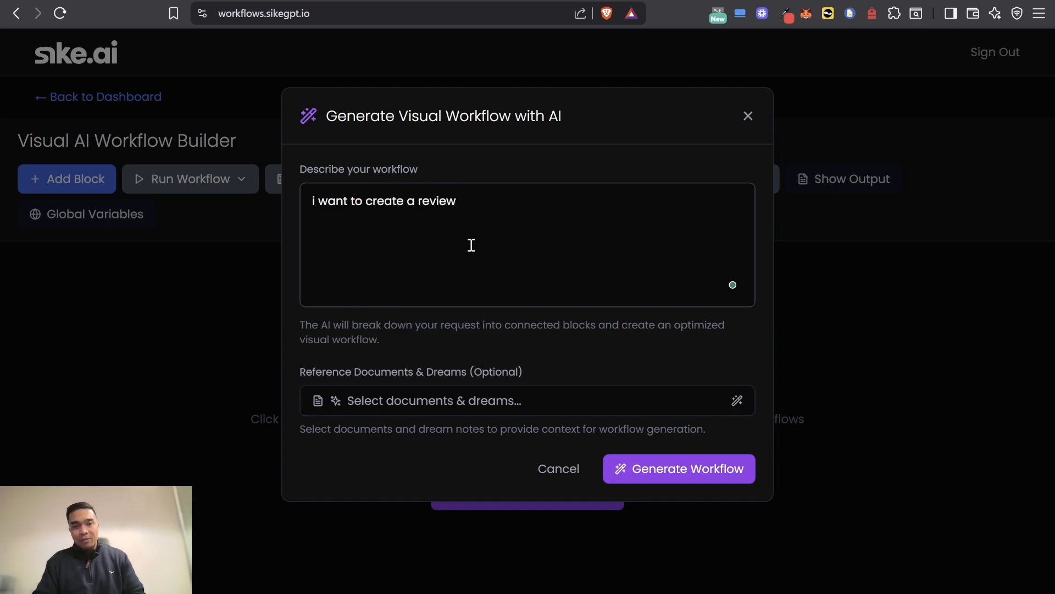
text( of a crypto whitepaper)
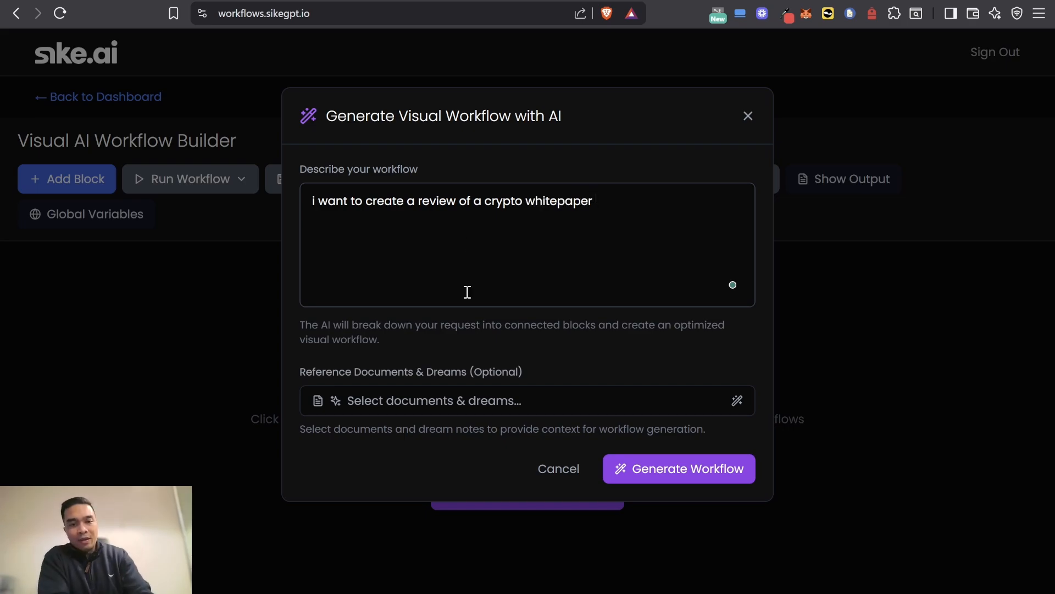
Step: Attach 2504.17539v1.pdf from the Emrging Tech Research project as the reference document and generate the workflow
click(415, 402)
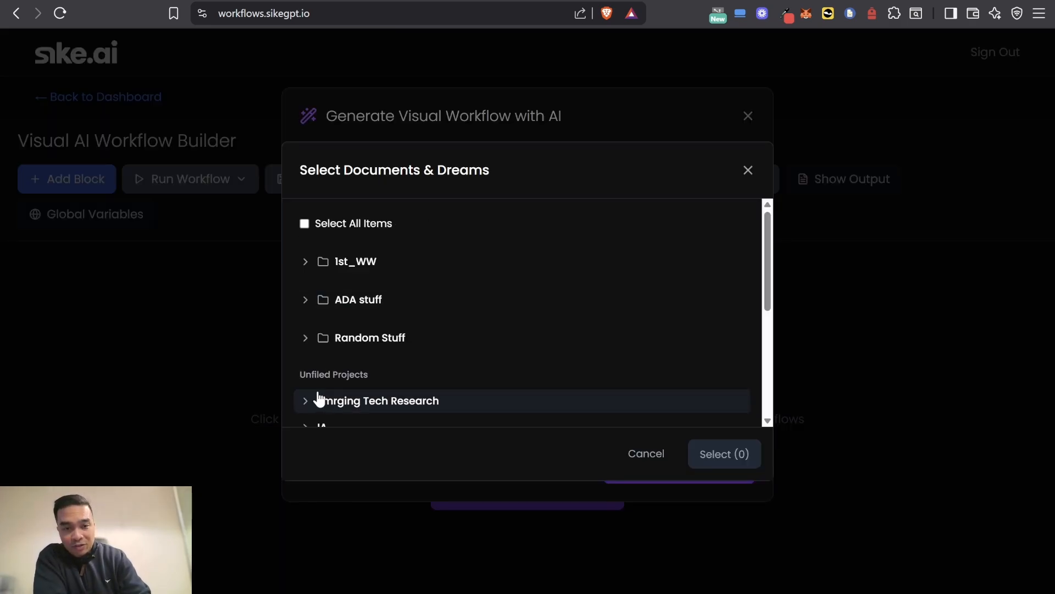
scroll(318, 400, down, 2)
click(309, 331)
click(317, 368)
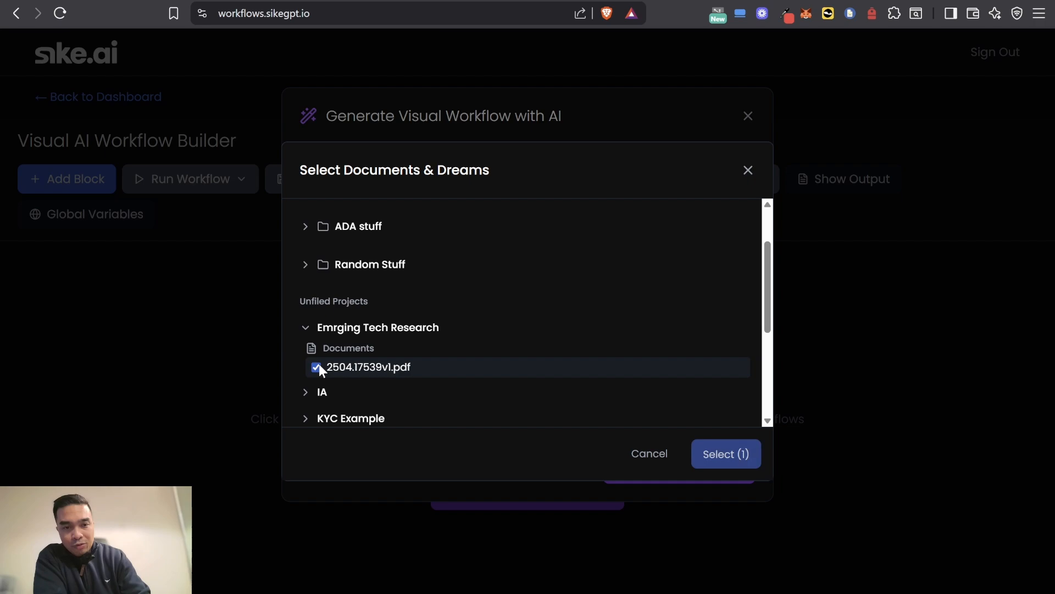
click(713, 454)
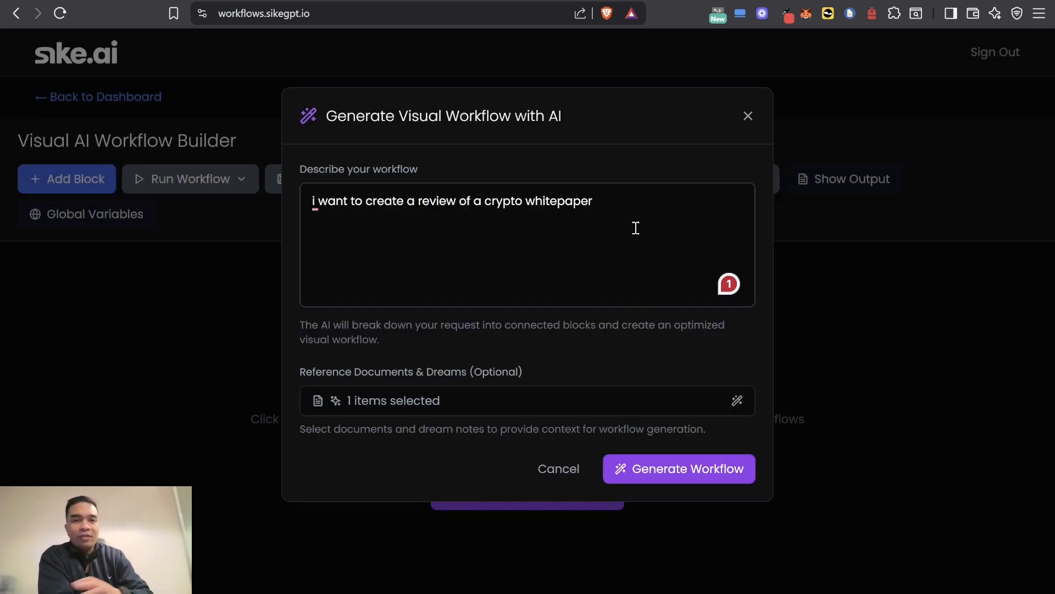
click(659, 478)
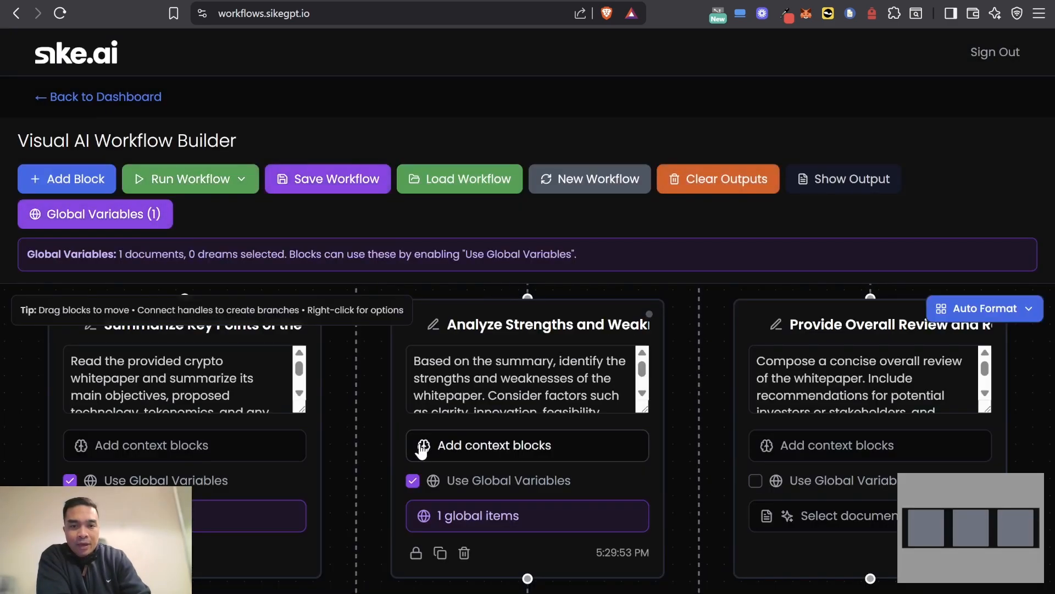
Step: Look over the instructions and layout of the generated summary, strengths and weaknesses, and overall review blocks
scroll(195, 420, up, 5)
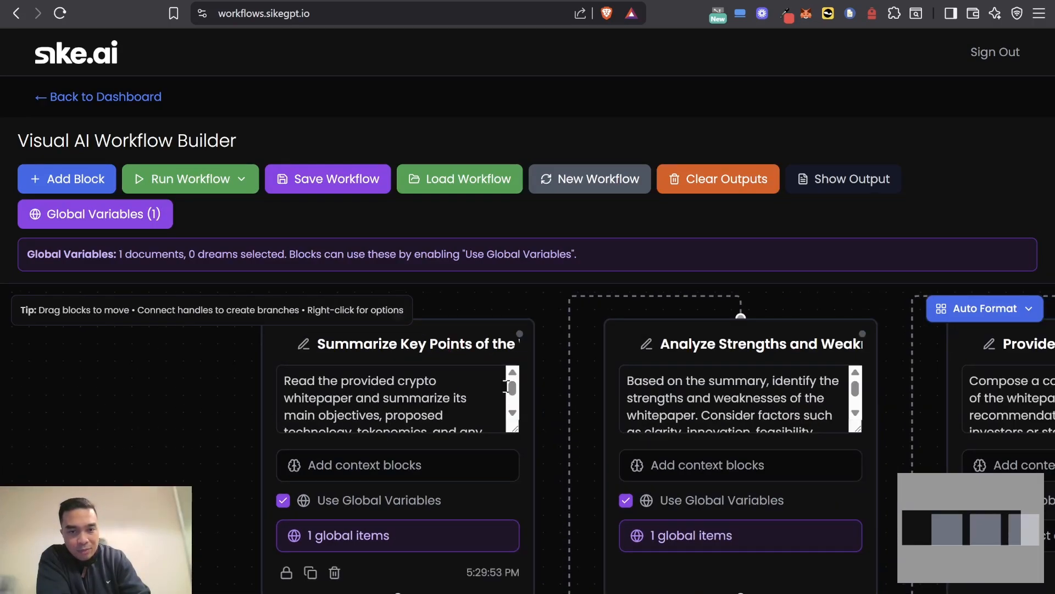
click(513, 412)
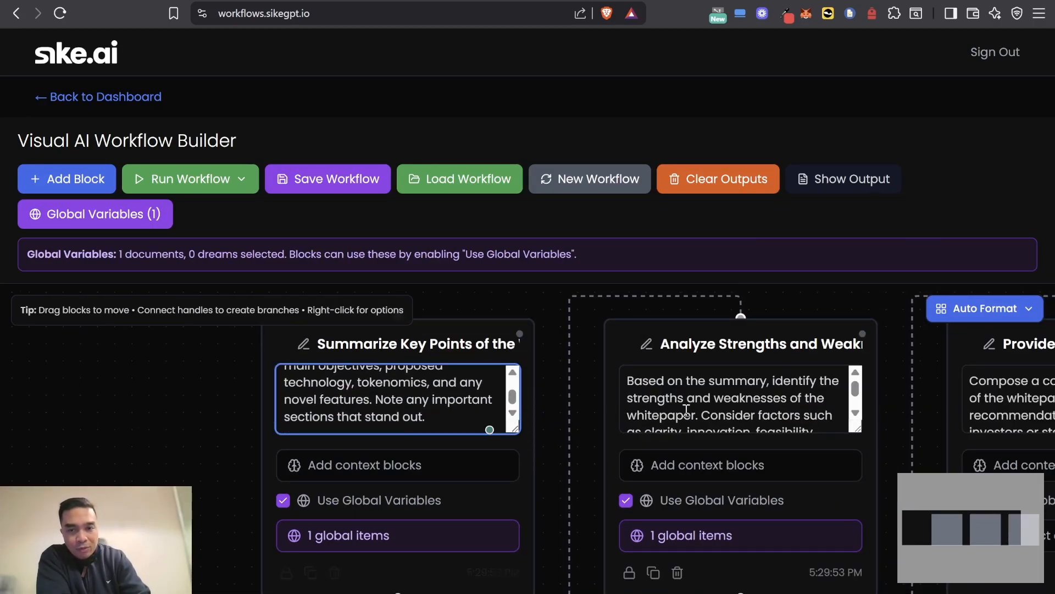
drag(890, 323, 391, 304)
scroll(819, 442, down, 1)
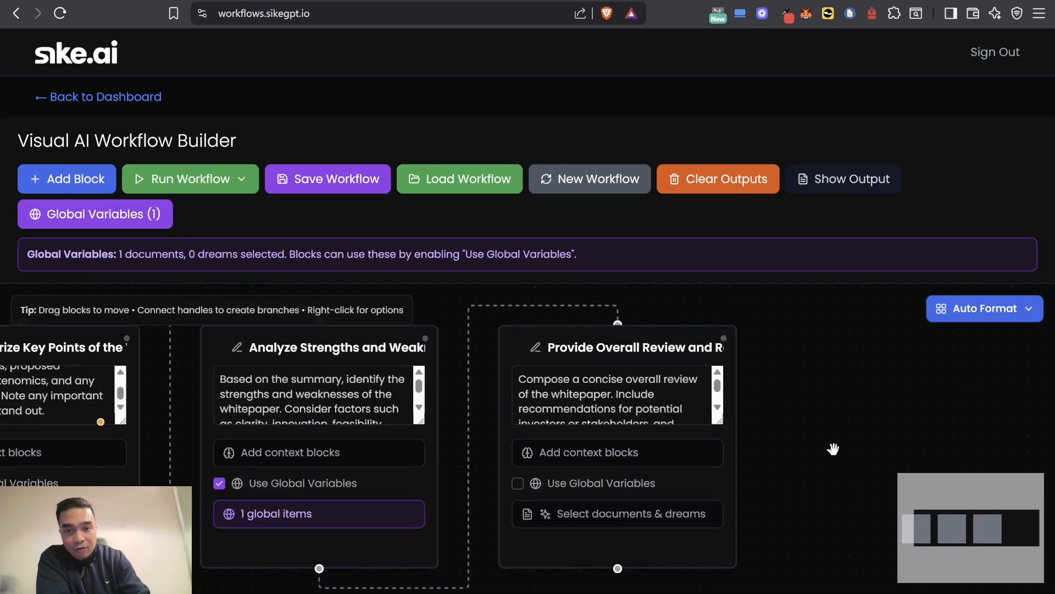
drag(793, 452, 919, 349)
Step: Get the explanation of the generated workflow, read its overview in the execution plan, and close it
click(215, 183)
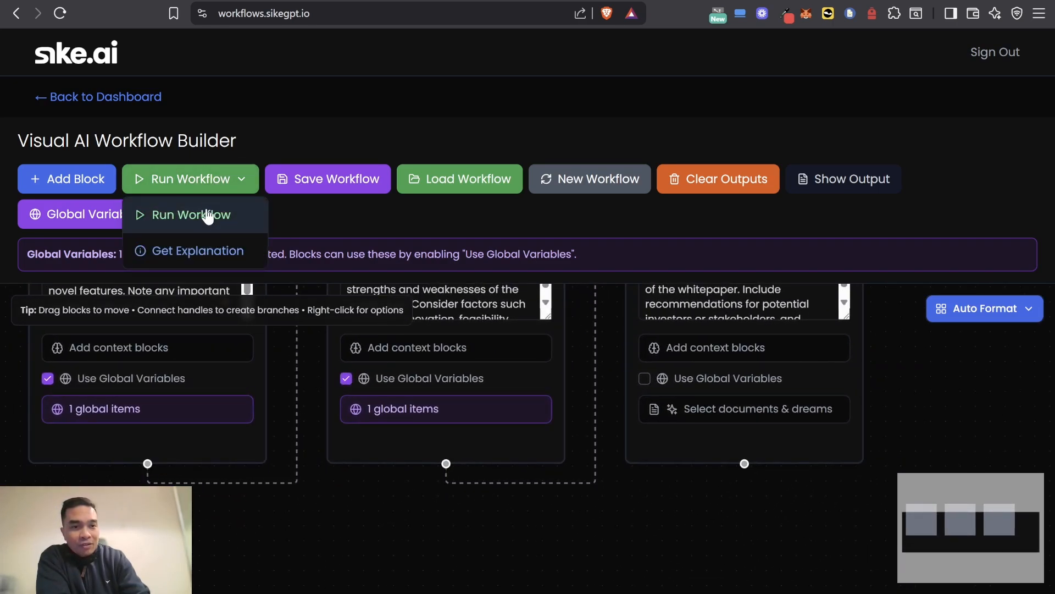
click(188, 249)
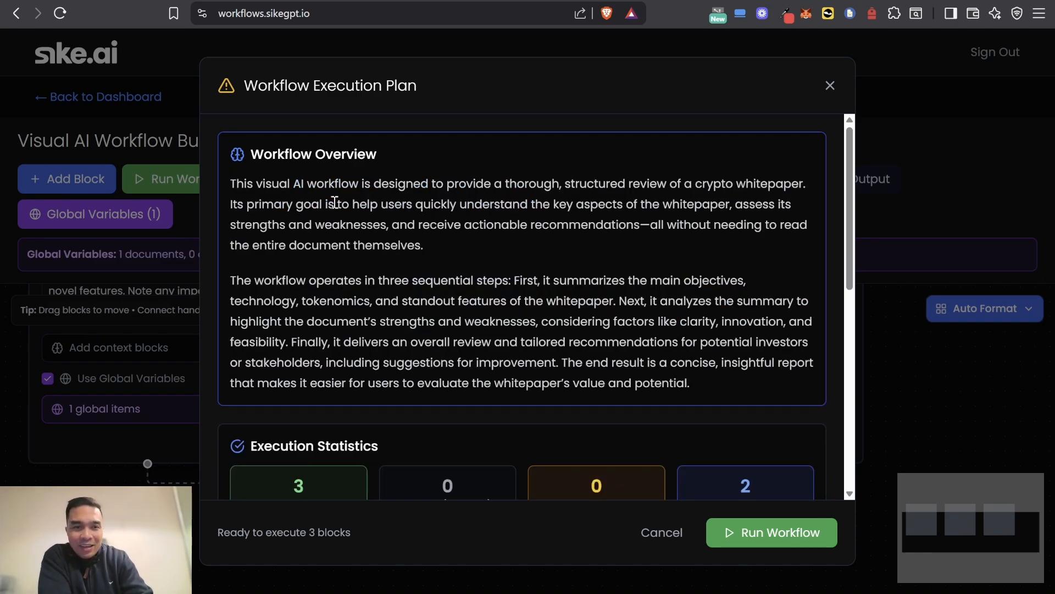
drag(262, 184, 508, 281)
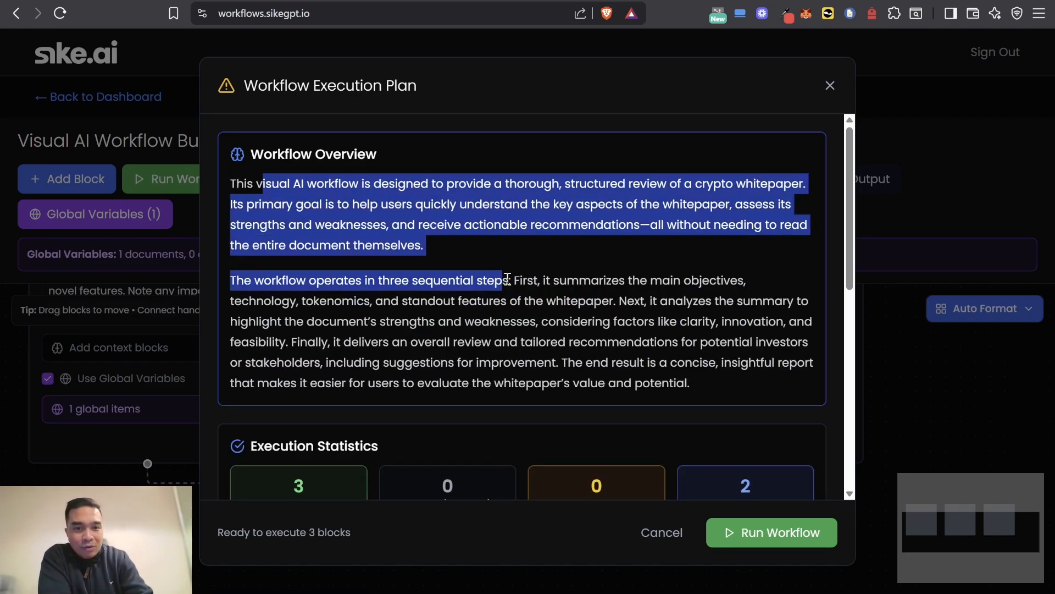
click(688, 319)
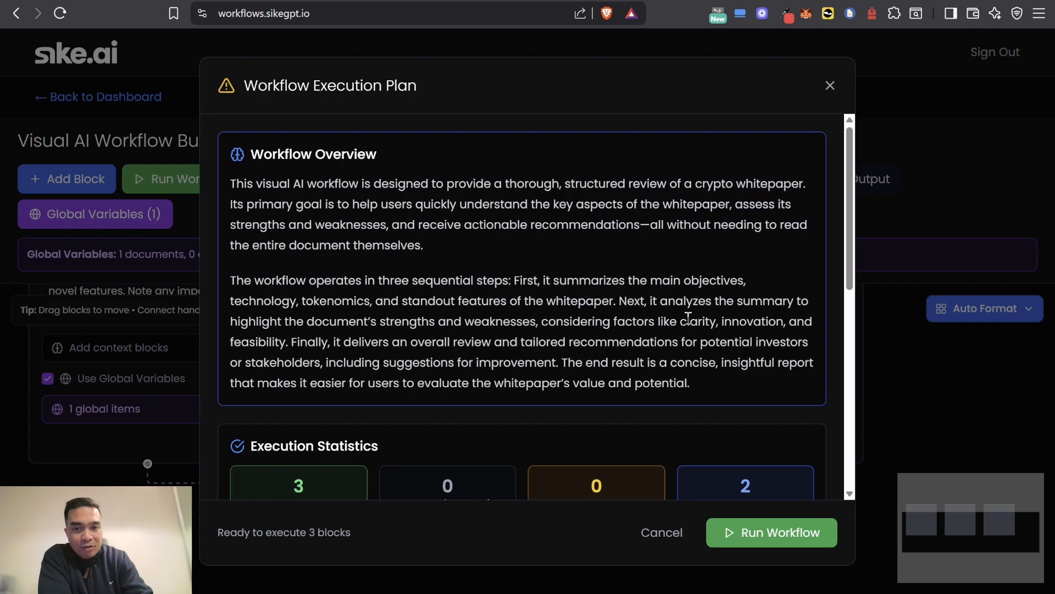
click(829, 86)
Step: Run the generated workflow and skim the output of the whitepaper summary block to its end
click(229, 195)
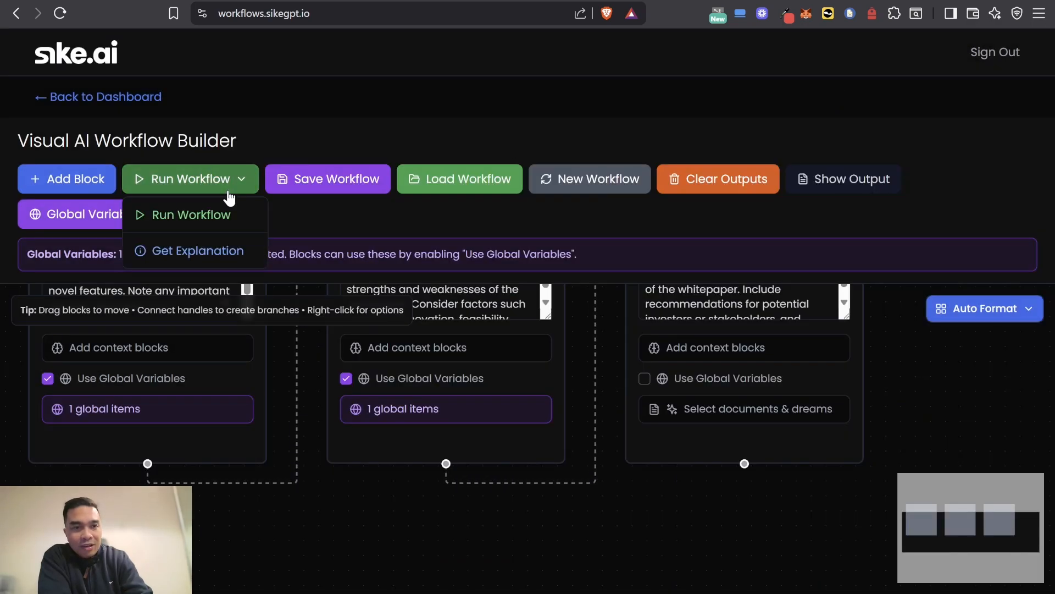
click(214, 215)
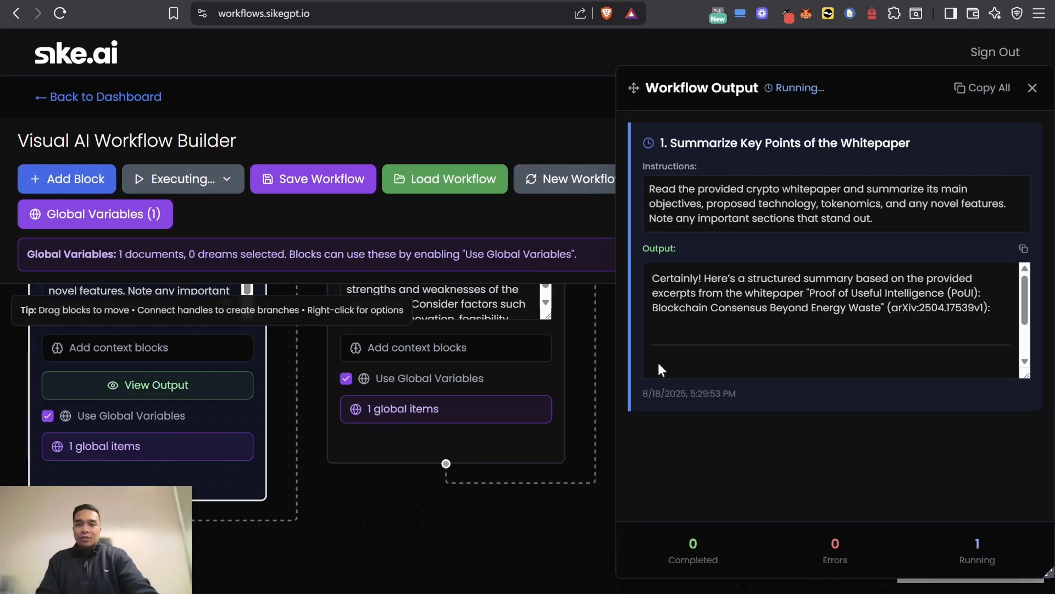
scroll(744, 347, down, 3)
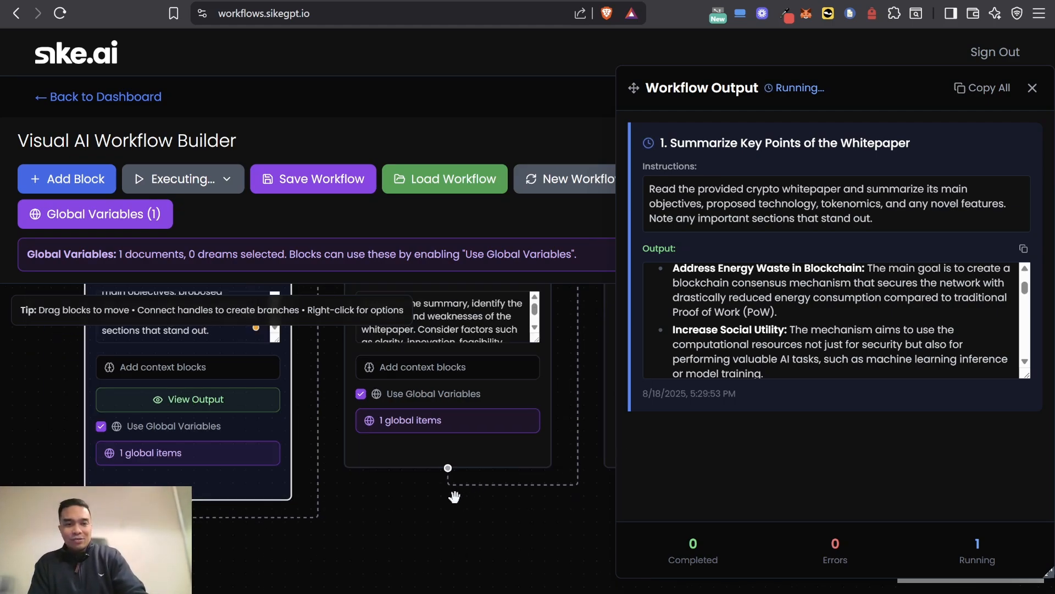
scroll(813, 335, down, 3)
drag(1016, 301, 1018, 369)
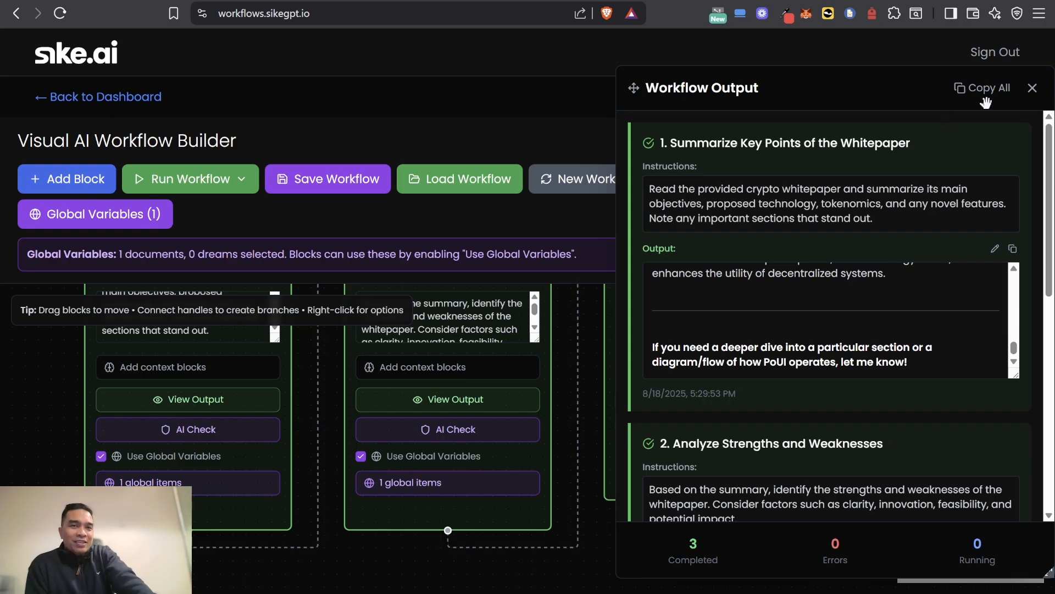
Step: Skim the remaining workflow output down to the conclusion of the overall review and recommendations, and close the output
scroll(906, 233, down, 10)
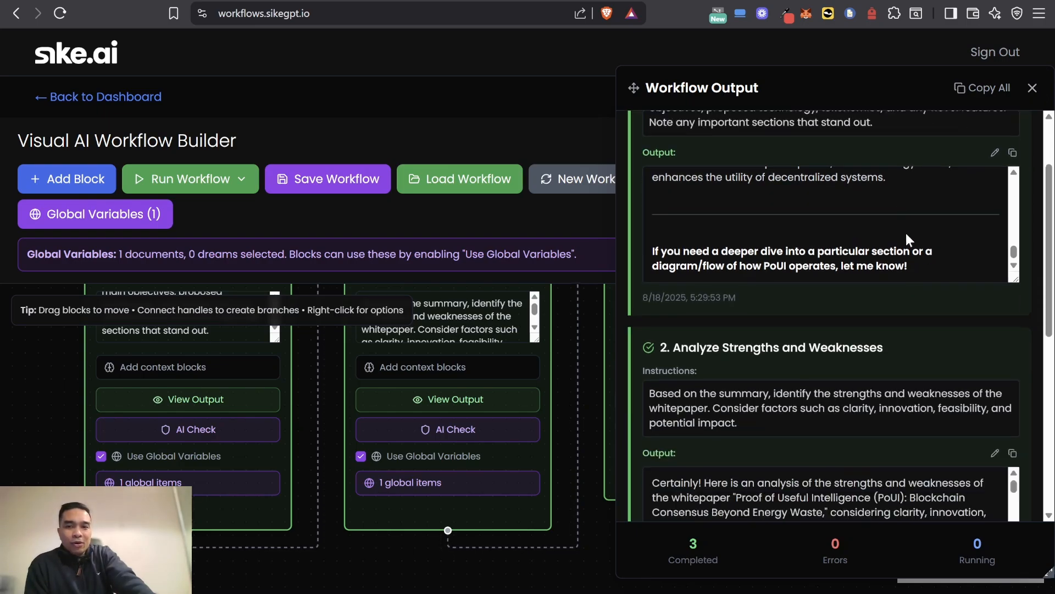
scroll(961, 378, down, 10)
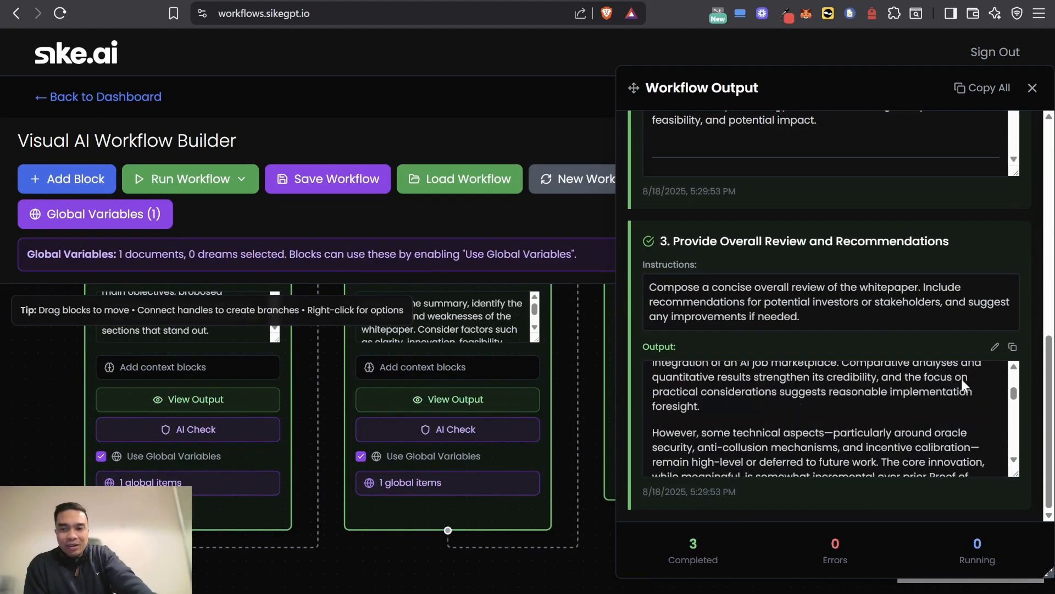
scroll(919, 408, down, 2)
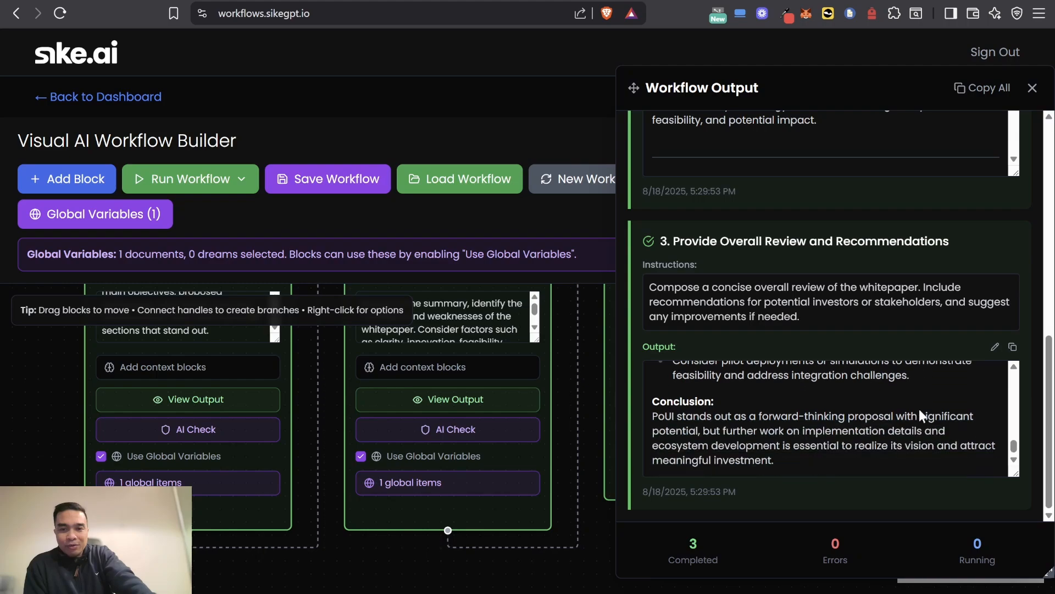
click(1032, 88)
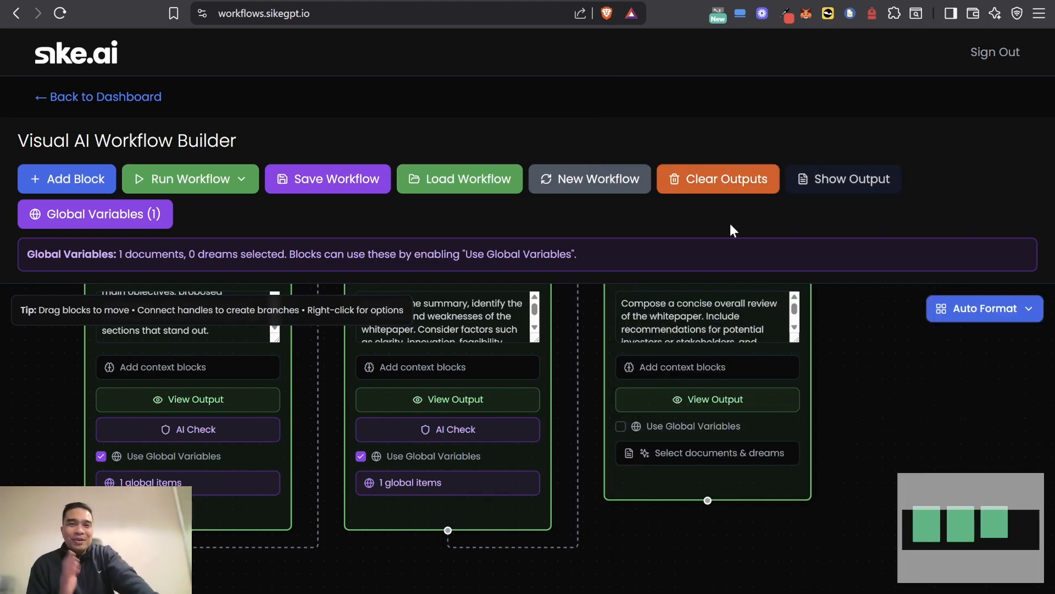